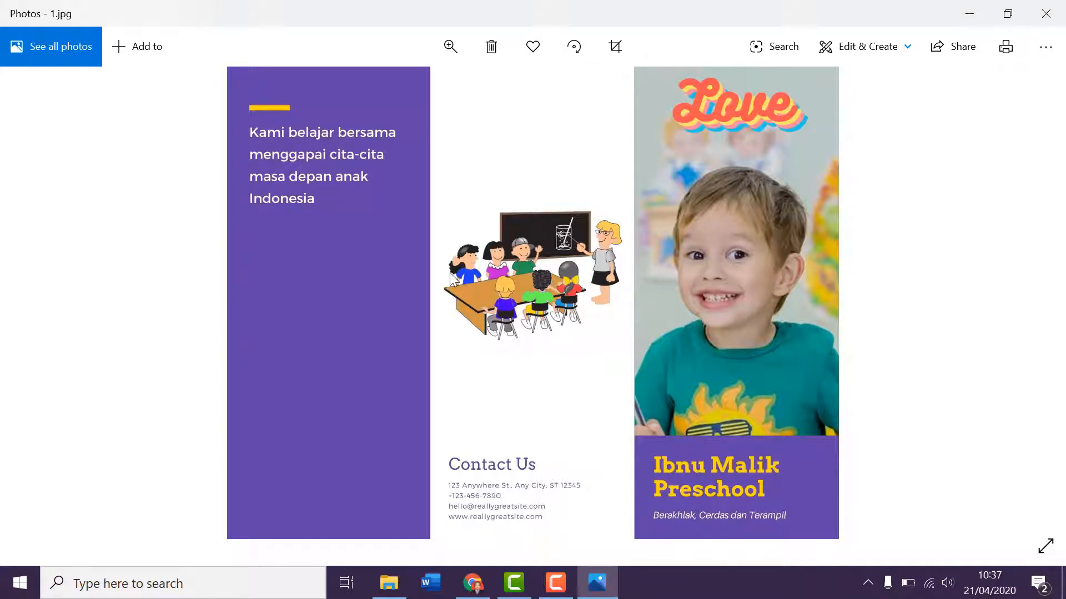
# View both sides of the finished preschool brochure in the images 1.jpg and 2.jpg.
pyautogui.scroll(-1, 452, 277)
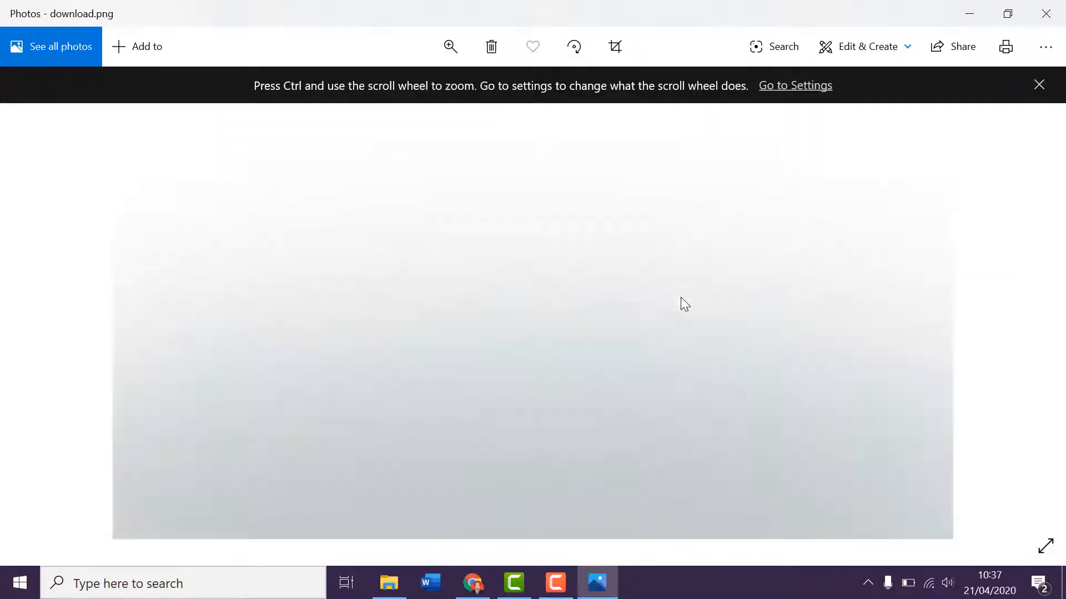
pyautogui.scroll(-1, 684, 300)
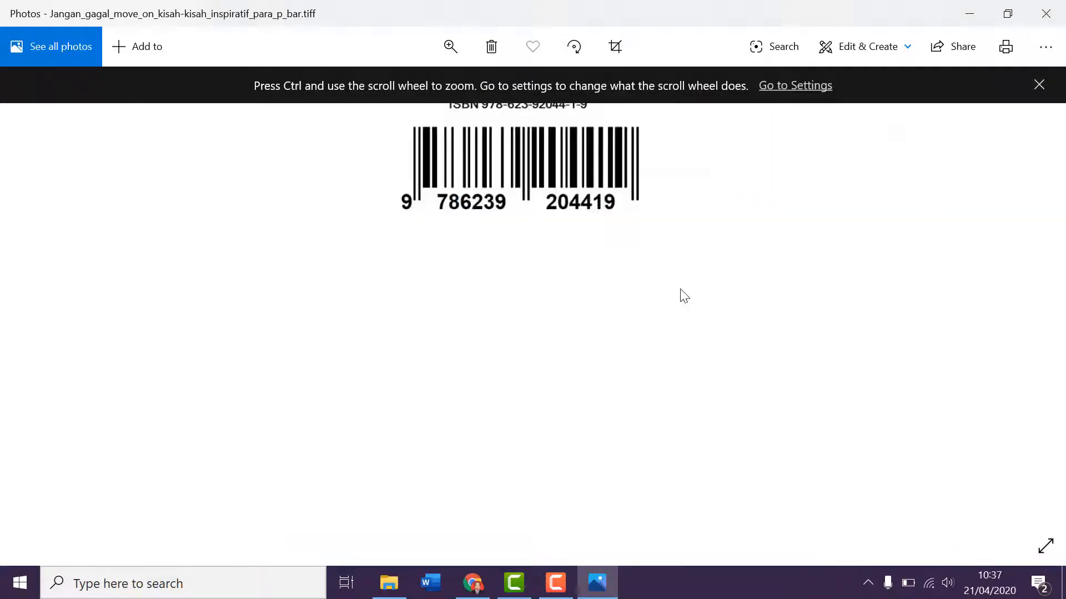
pyautogui.click(1039, 88)
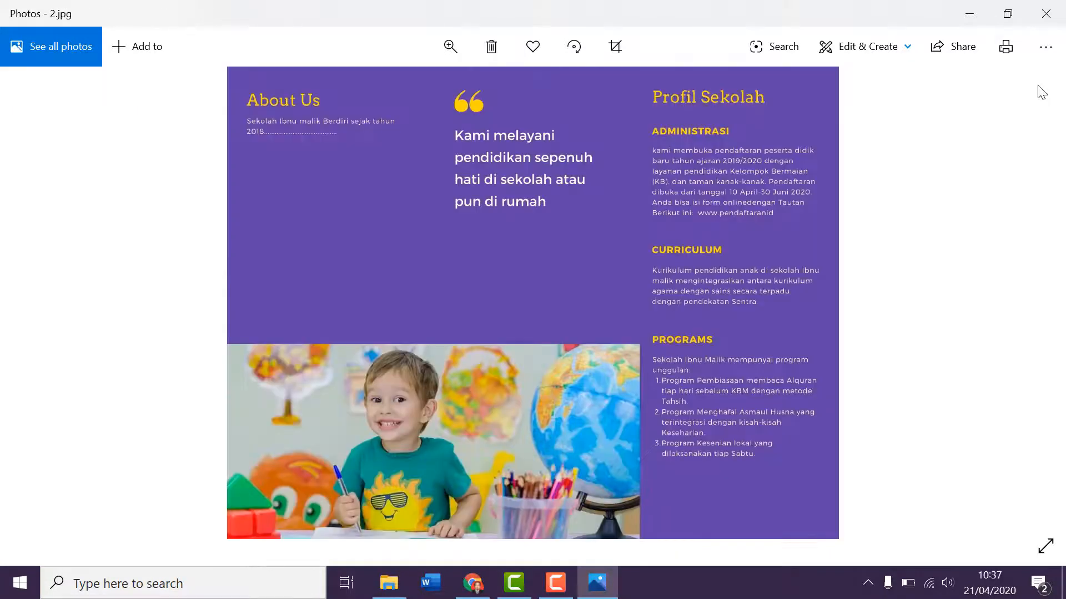
pyautogui.scroll(-1, 968, 92)
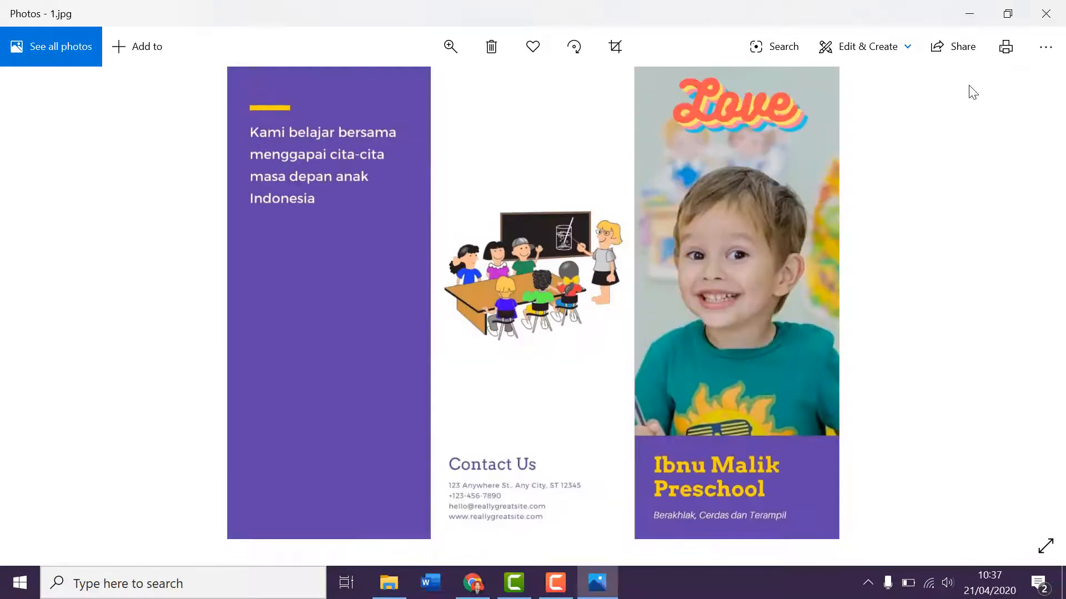
pyautogui.scroll(1, 969, 92)
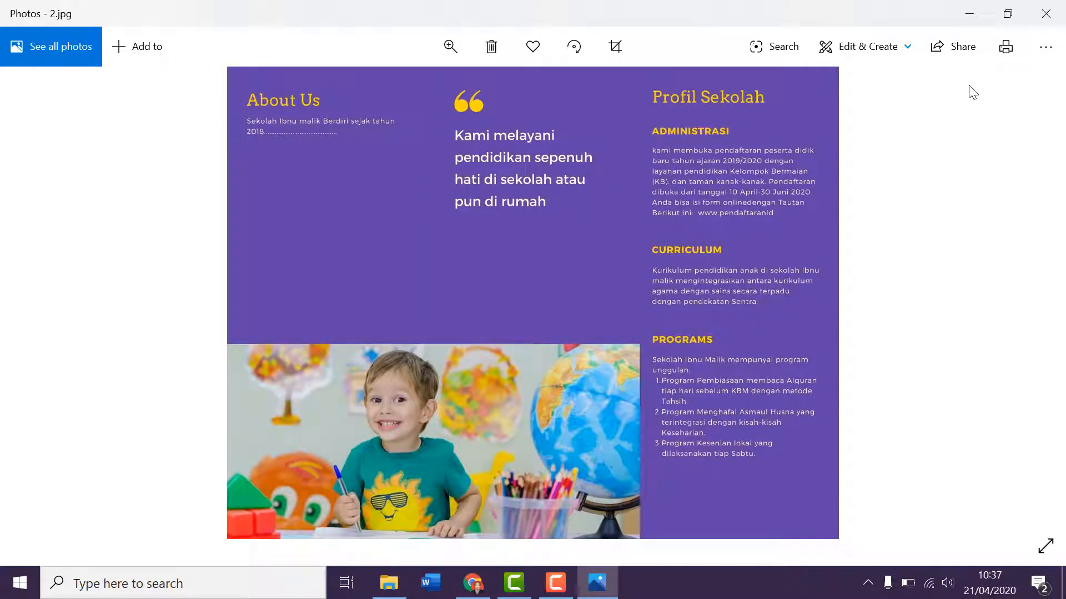
pyautogui.scroll(-1, 972, 91)
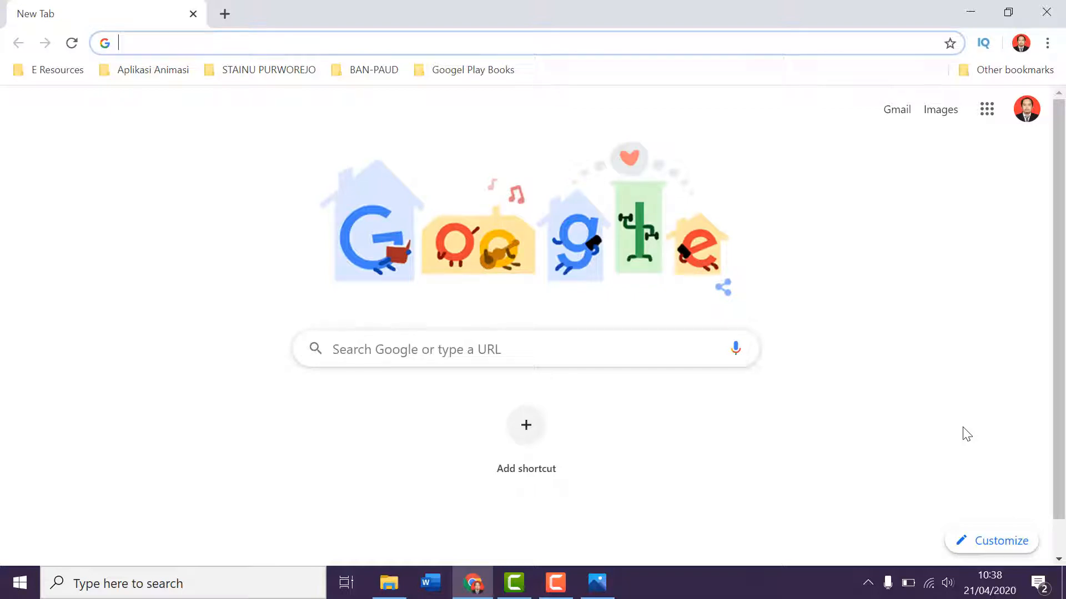
# Switch to Chrome and open the canva.com website.
pyautogui.write('canva.com')
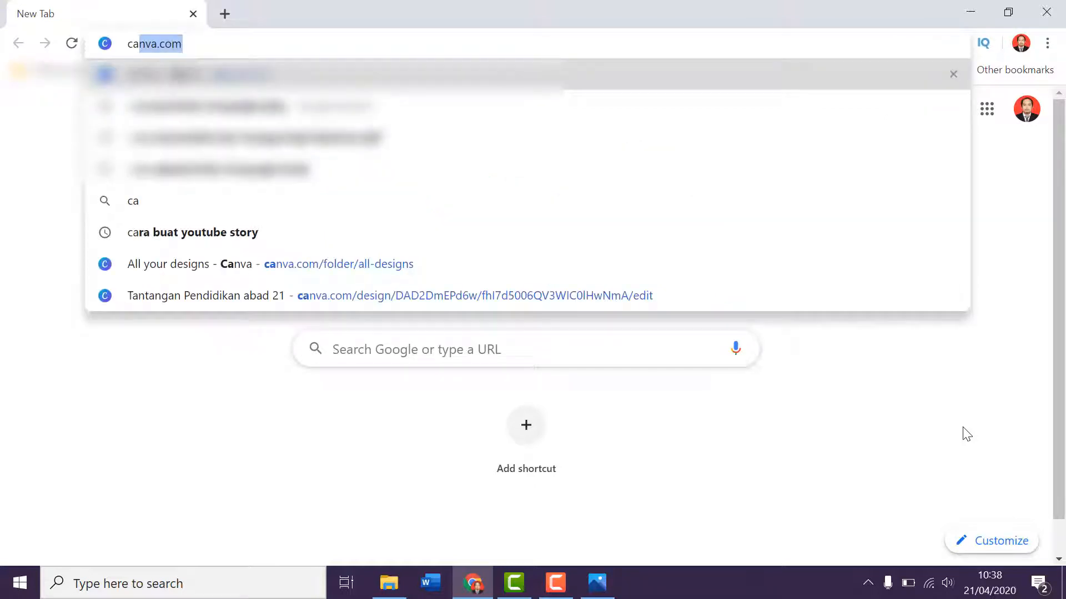
pyautogui.press('Return')
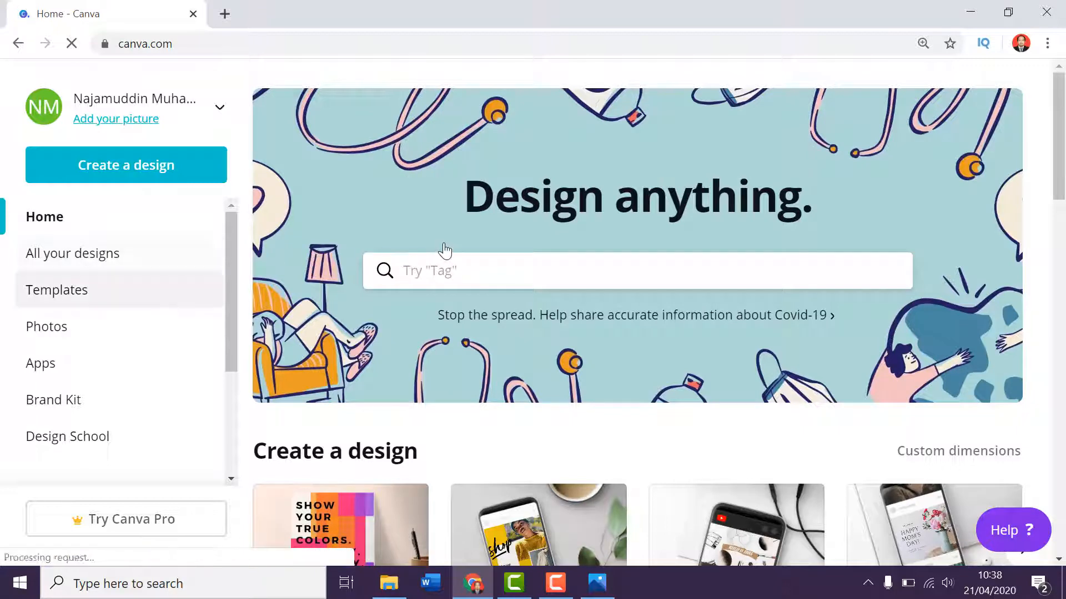
# Look through the template categories on the home page, such as resumes, infographics, flyers and cards, down to brochures.
pyautogui.scroll(-3, 280, 225)
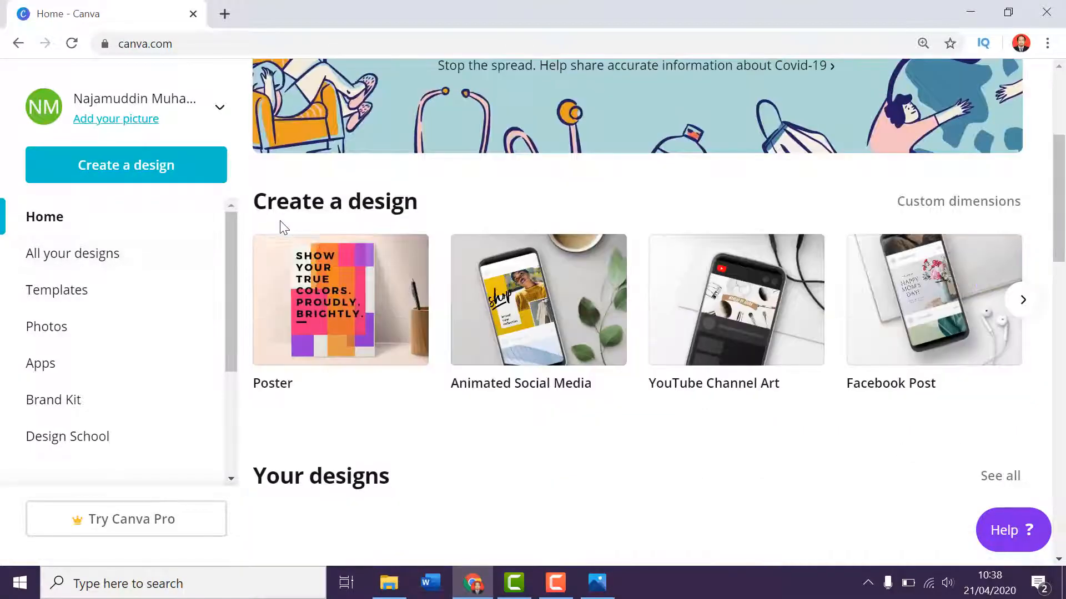
pyautogui.scroll(-10, 374, 233)
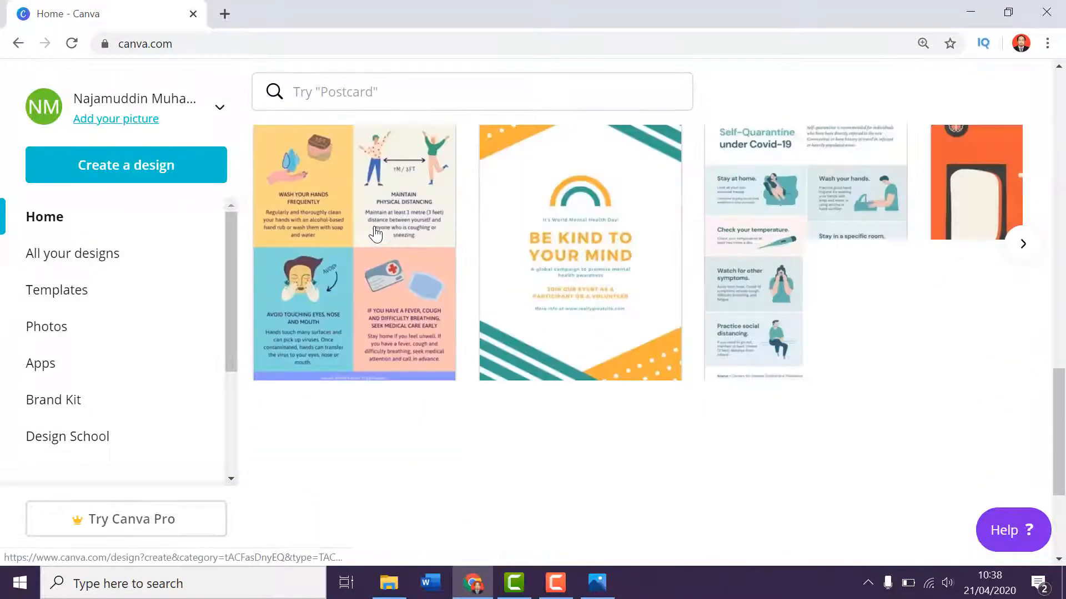
pyautogui.scroll(-5, 375, 233)
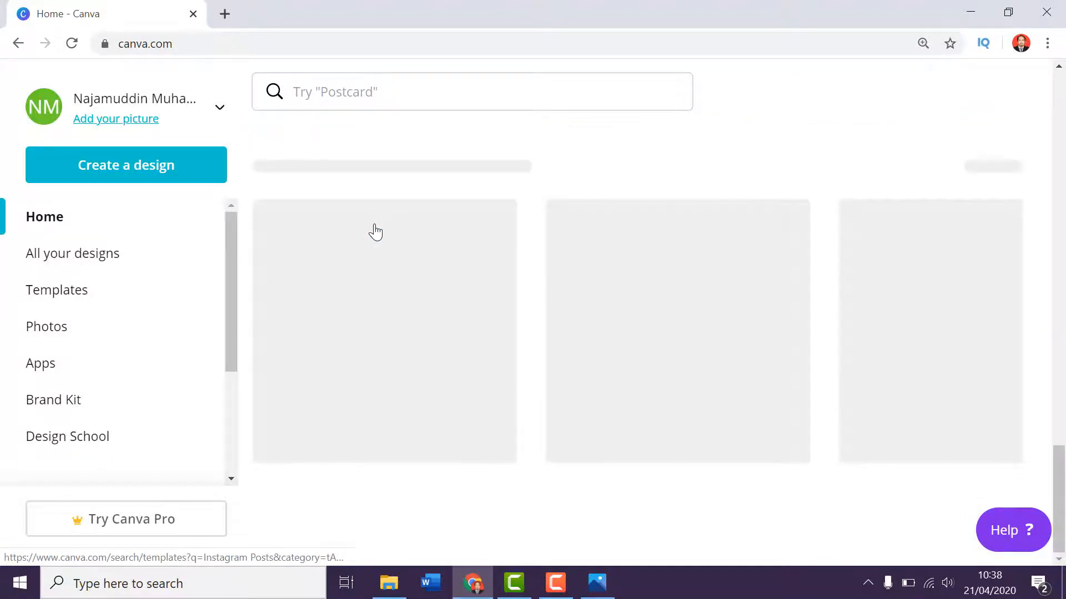
pyautogui.scroll(-5, 376, 233)
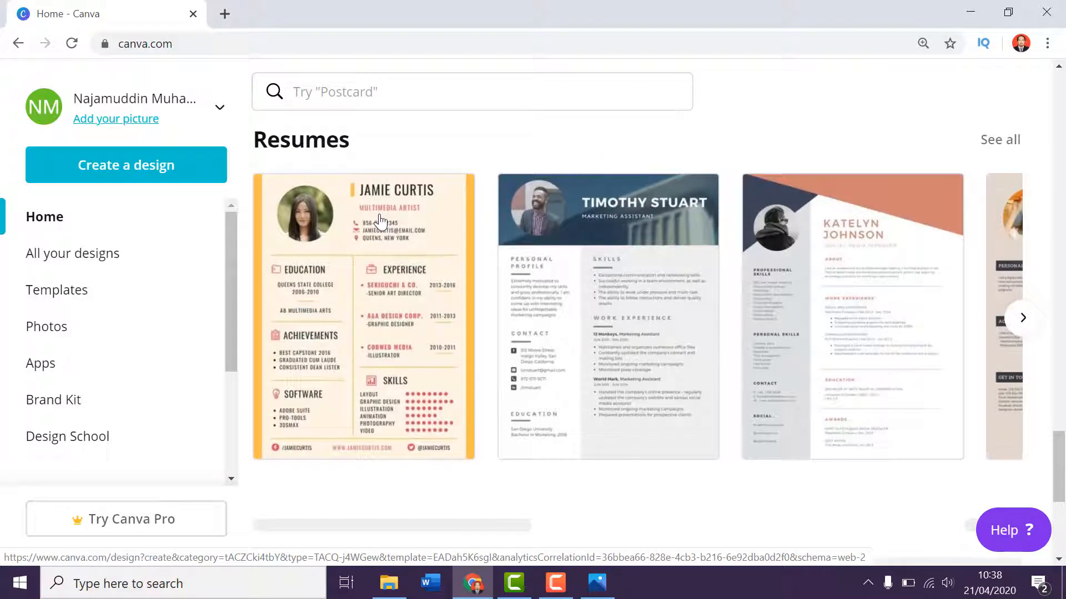
pyautogui.scroll(-5, 381, 222)
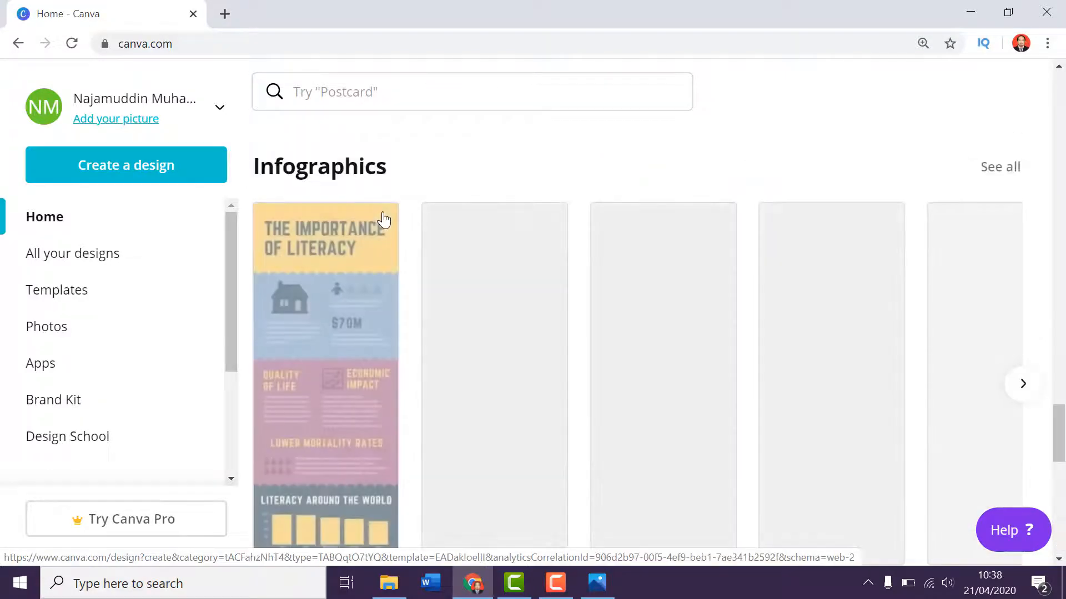
pyautogui.scroll(-10, 382, 220)
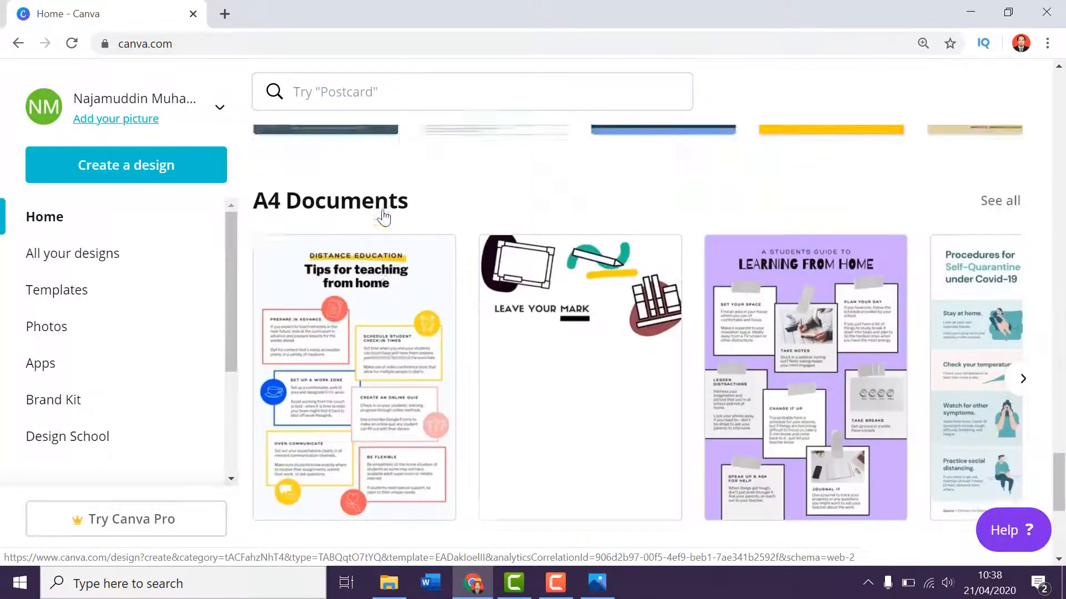
pyautogui.scroll(-5, 383, 216)
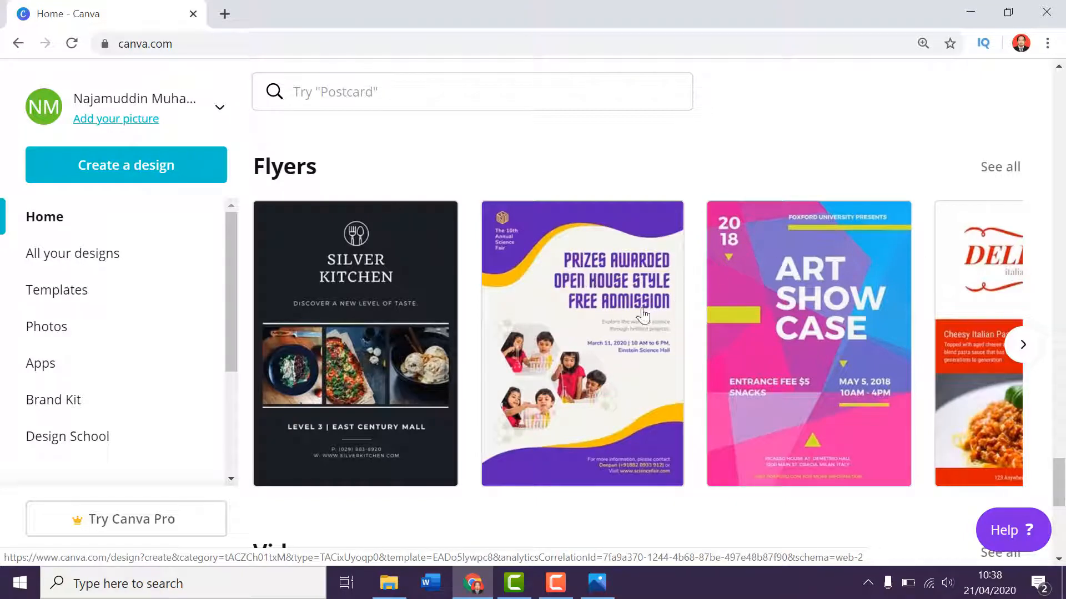
pyautogui.scroll(-1, 811, 308)
pyautogui.scroll(-10, 814, 309)
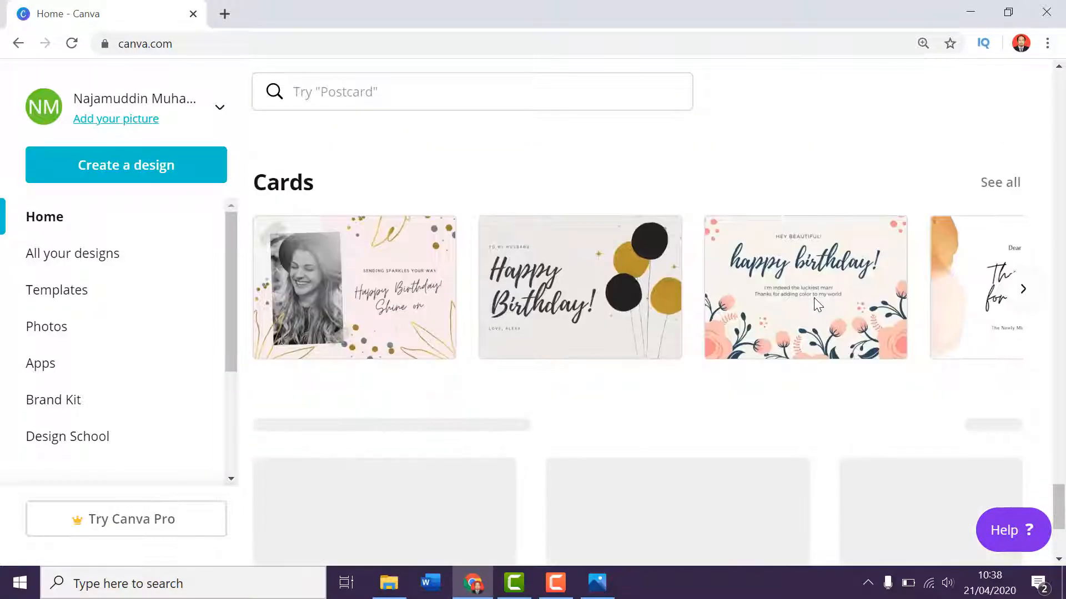
pyautogui.scroll(-5, 813, 299)
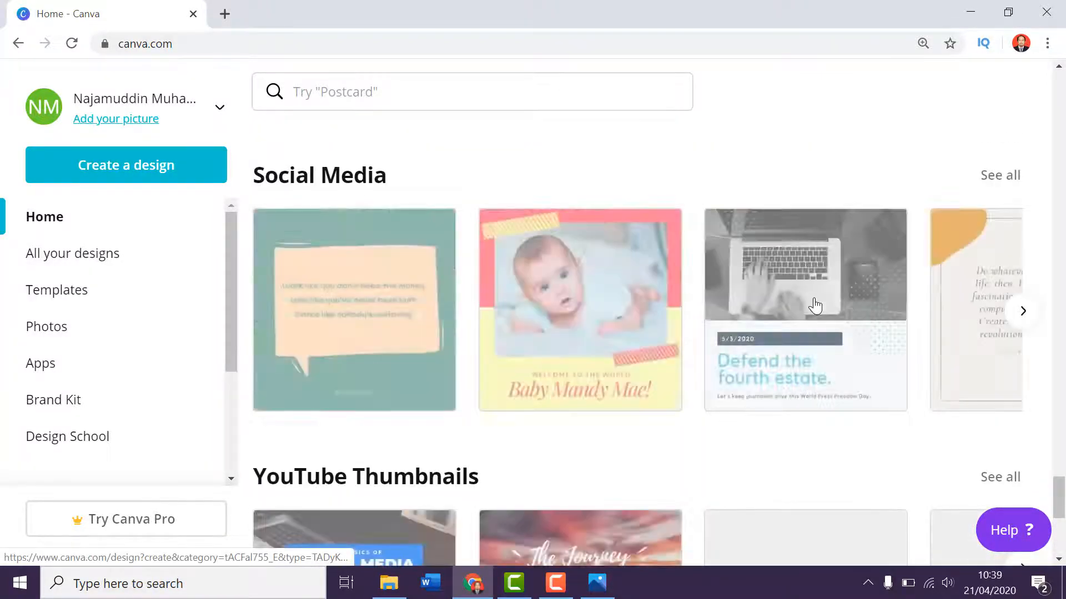
pyautogui.scroll(-5, 815, 306)
pyautogui.scroll(-4, 816, 305)
pyautogui.scroll(-5, 818, 305)
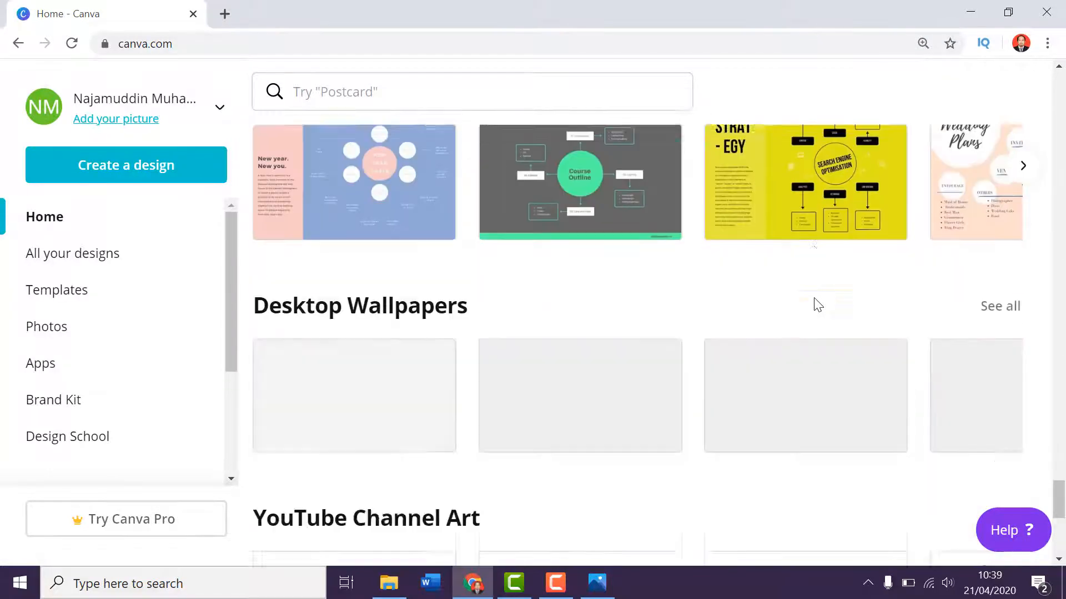
pyautogui.scroll(-3, 816, 305)
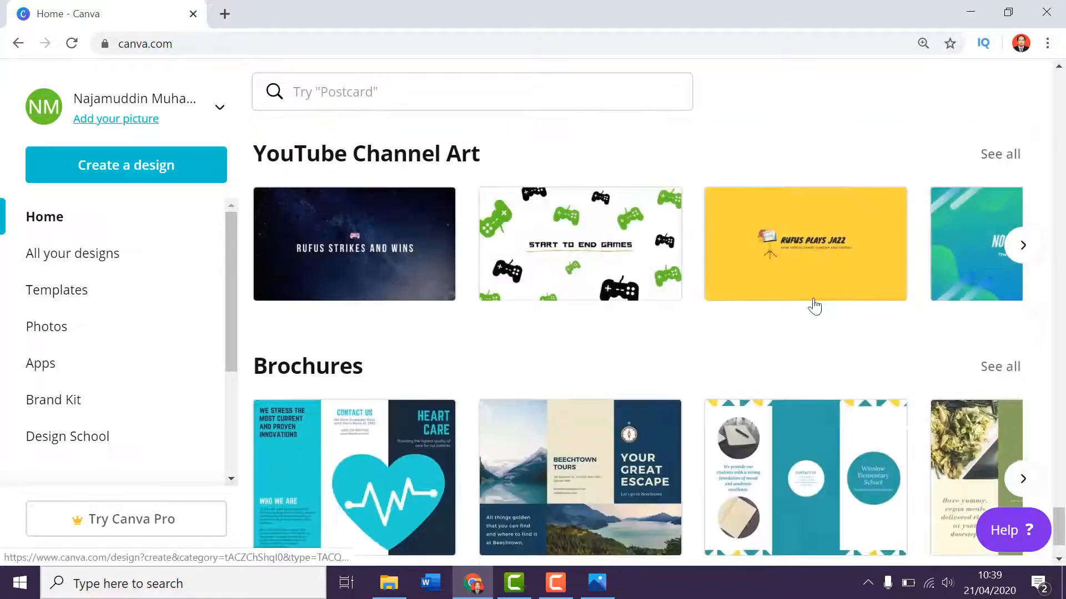
# Browse the featured designs in the Brochures category and open its full template list.
pyautogui.scroll(-1, 645, 373)
pyautogui.scroll(-1, 648, 373)
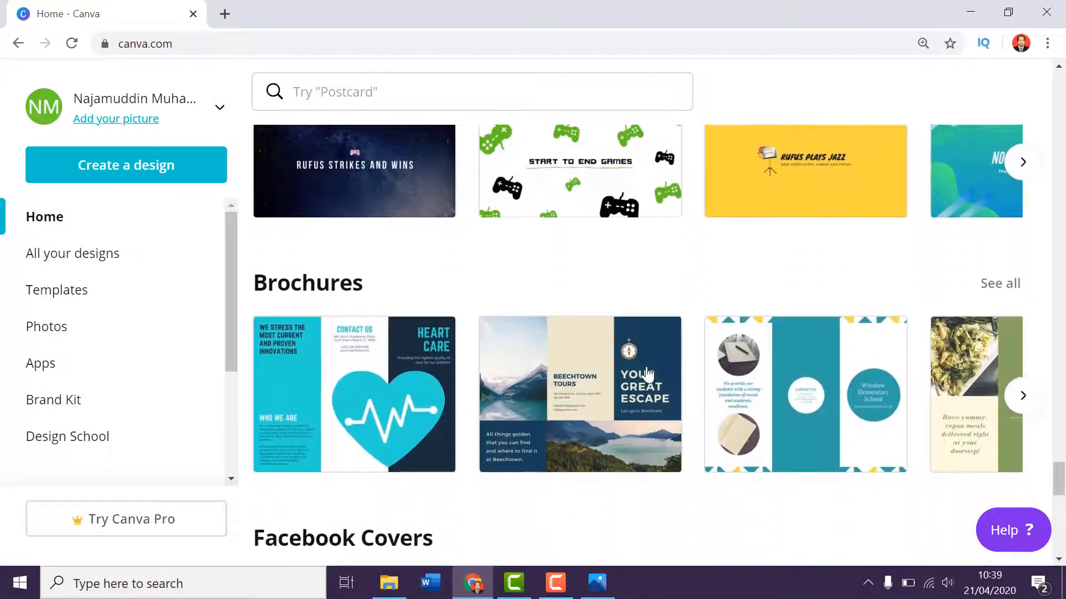
pyautogui.click(1032, 396)
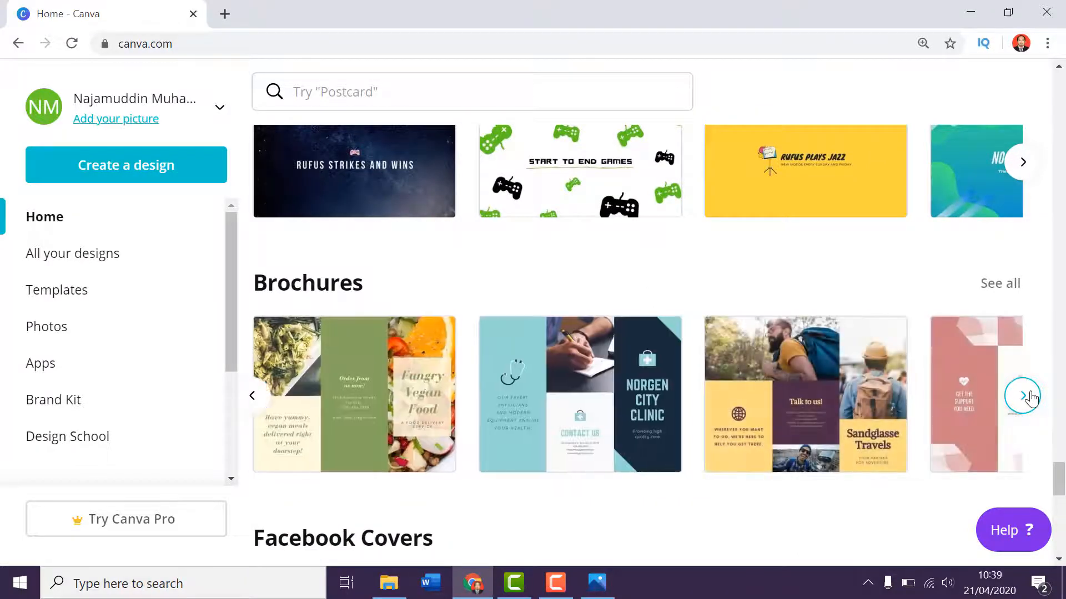
pyautogui.click(988, 284)
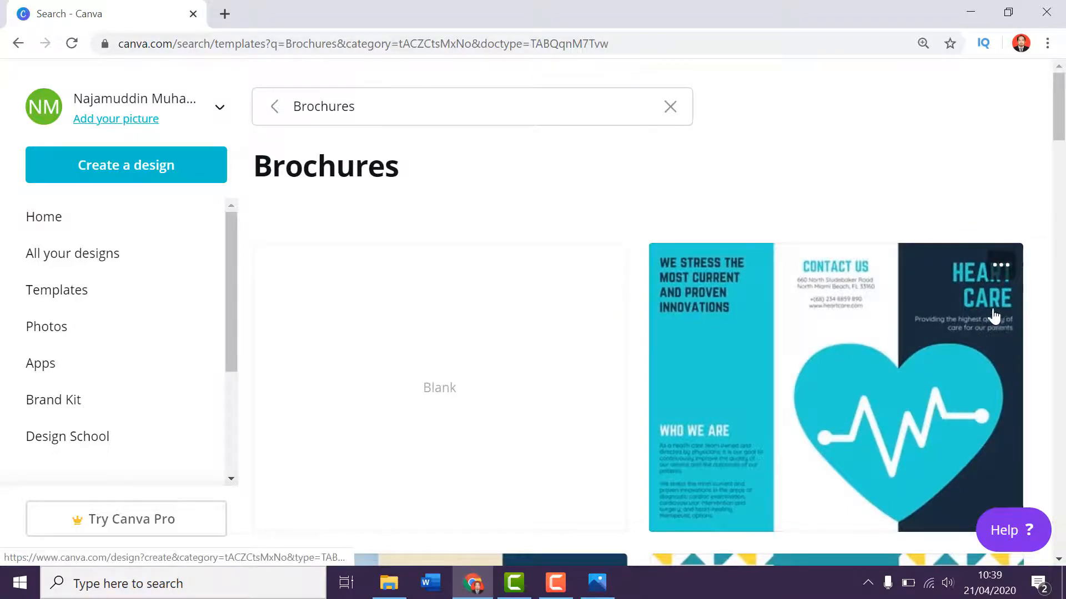
# Examine the available brochure templates for different layouts and themes.
pyautogui.scroll(-5, 977, 319)
pyautogui.scroll(-4, 916, 328)
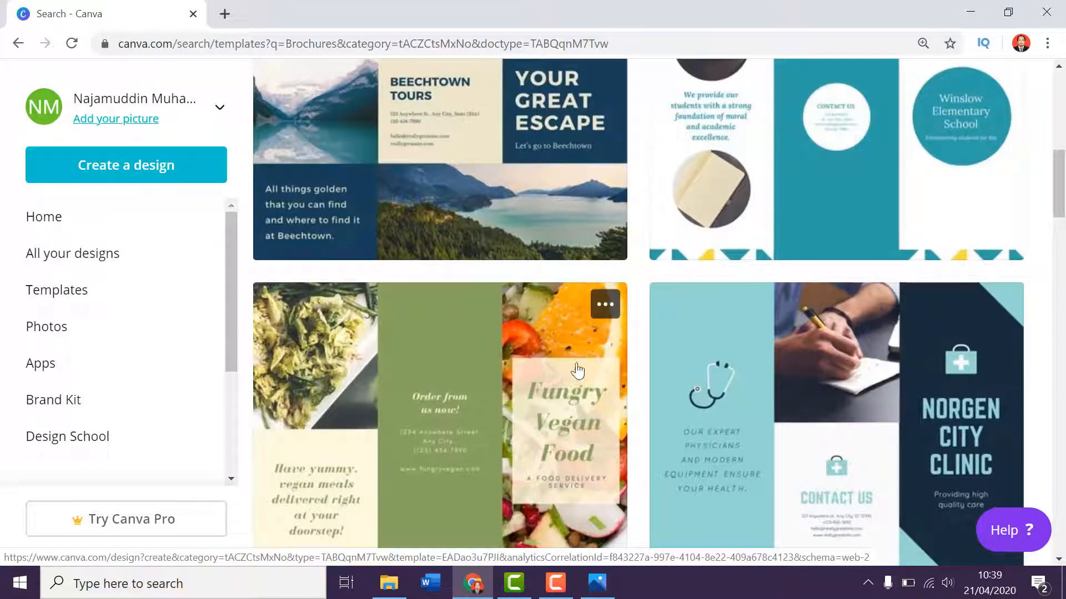
pyautogui.scroll(6, 577, 370)
pyautogui.scroll(-3, 581, 355)
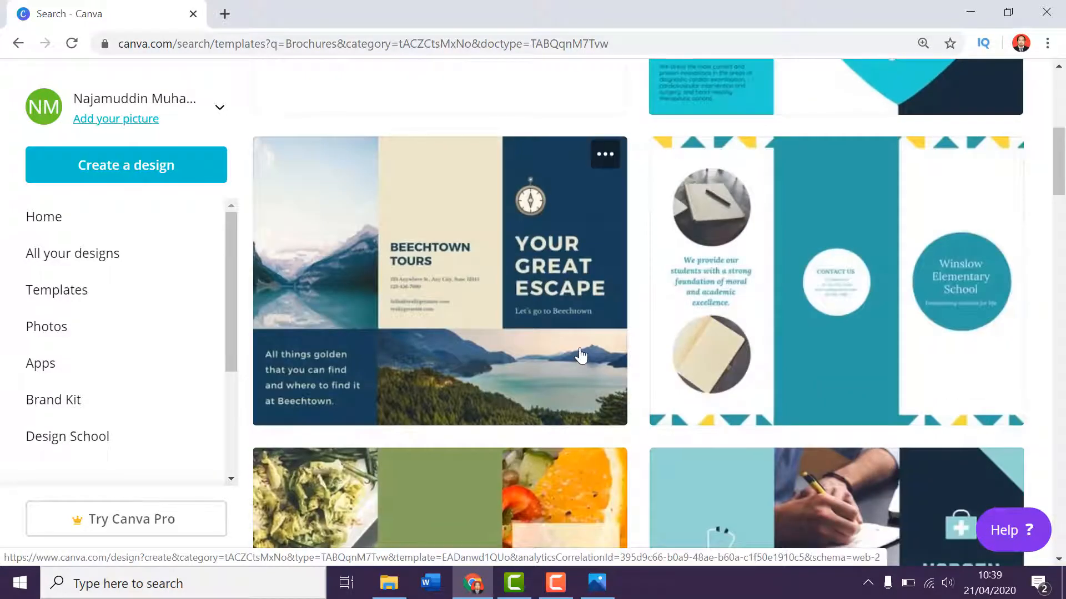
pyautogui.scroll(-20, 581, 355)
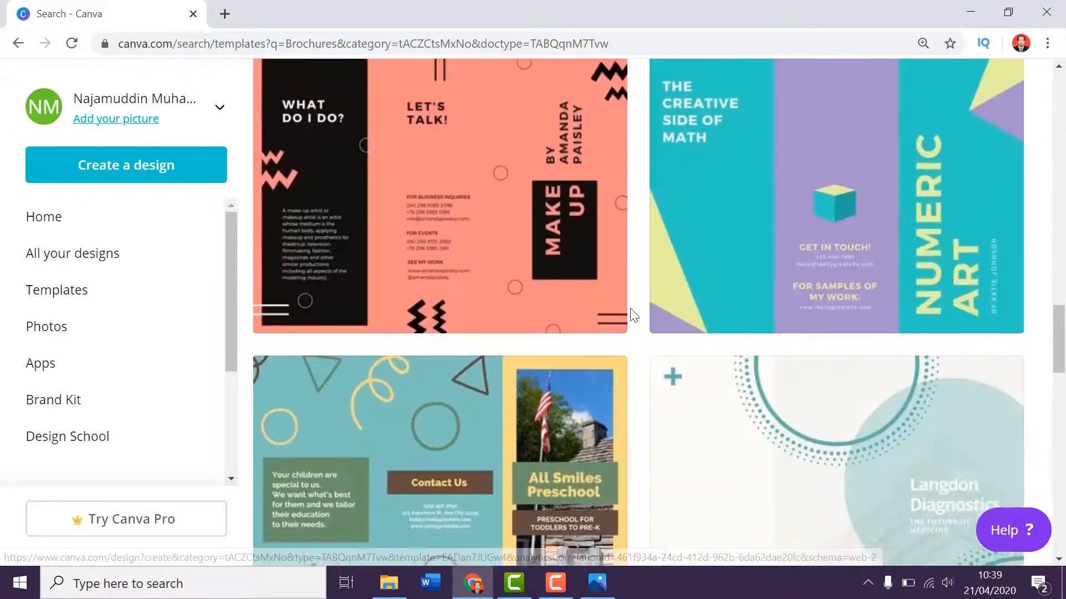
pyautogui.scroll(-4, 633, 314)
pyautogui.scroll(-14, 630, 315)
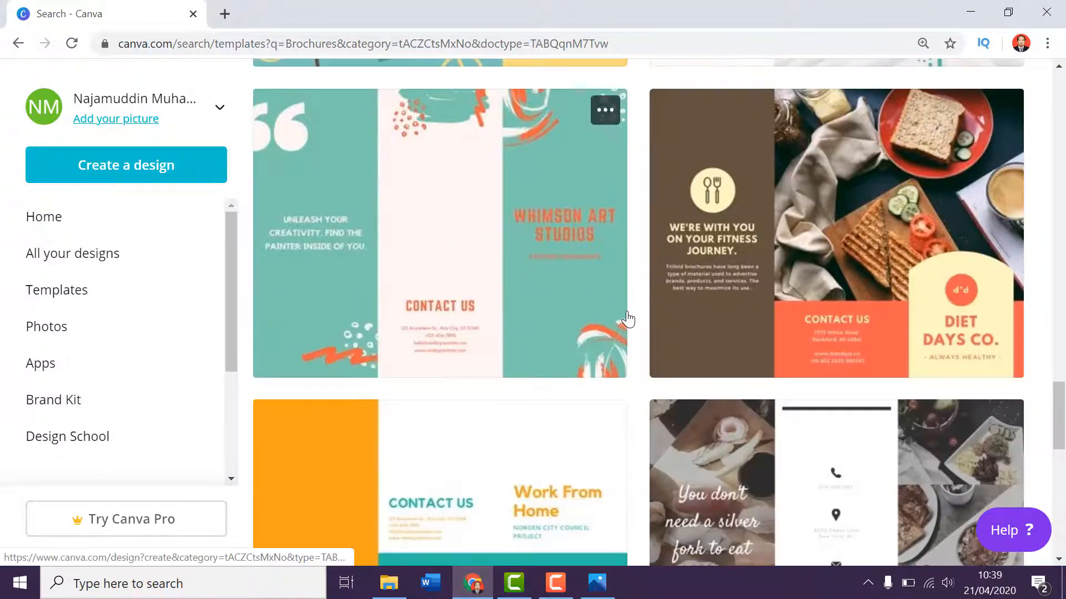
pyautogui.scroll(-5, 447, 285)
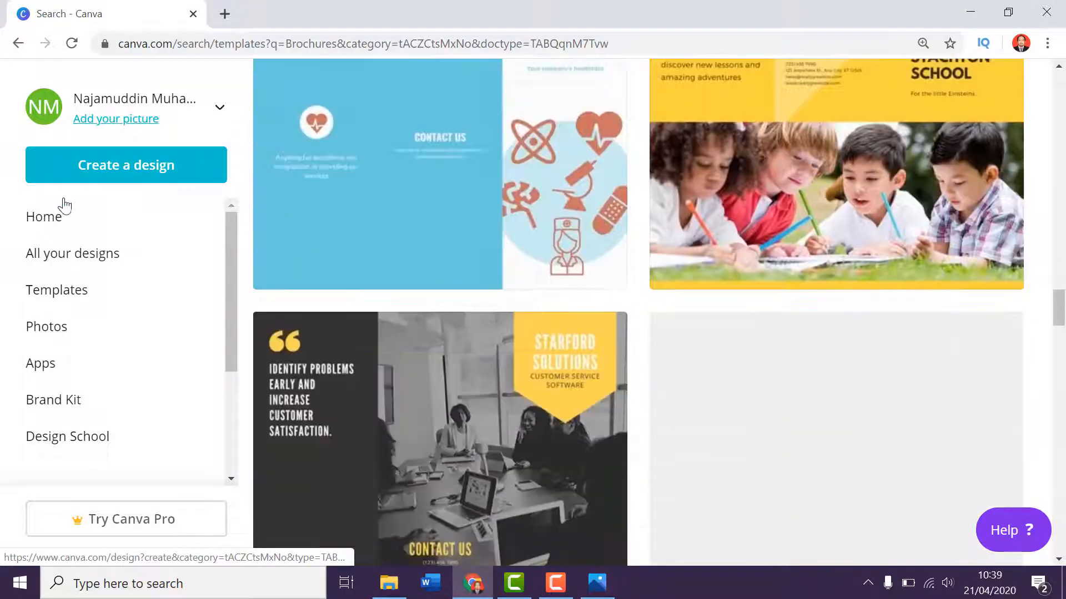
# Open the Ibnu Malik Preschool trifold from the list of all designs and close the tab with that list.
pyautogui.click(85, 256)
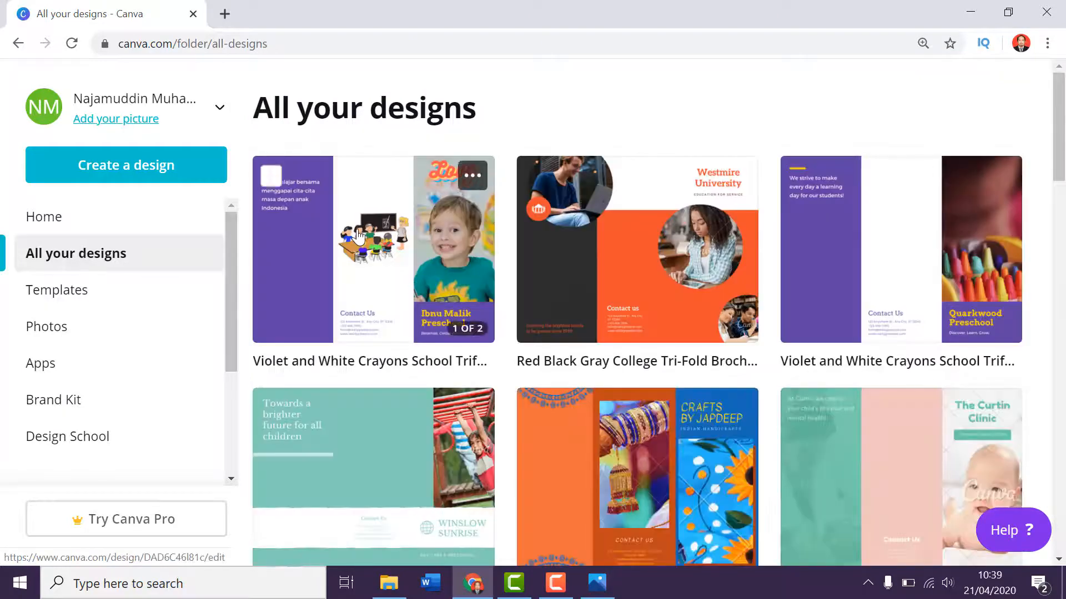
pyautogui.click(357, 238)
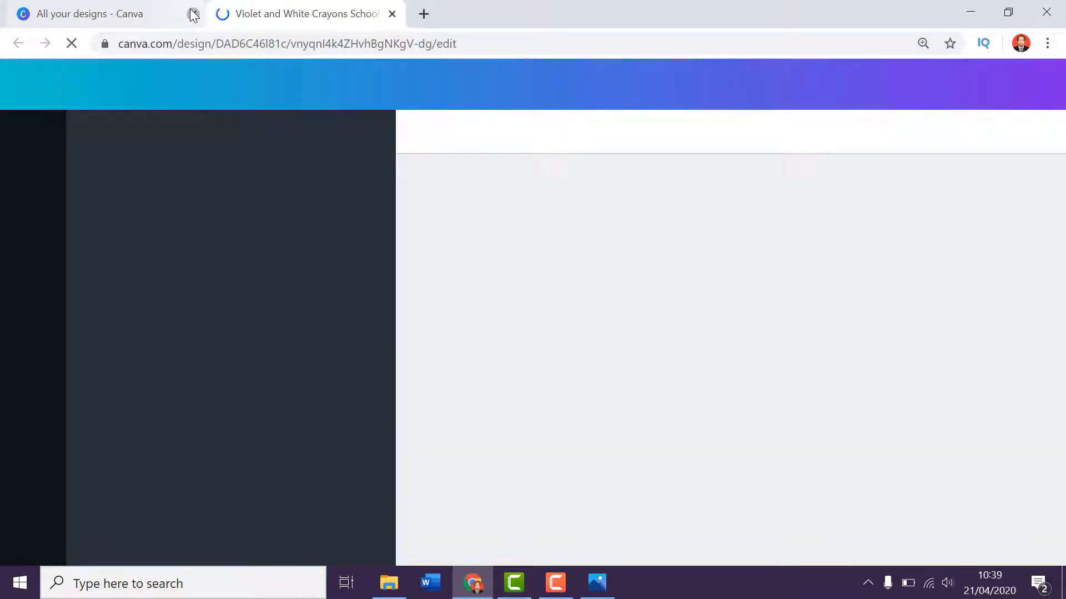
pyautogui.click(194, 14)
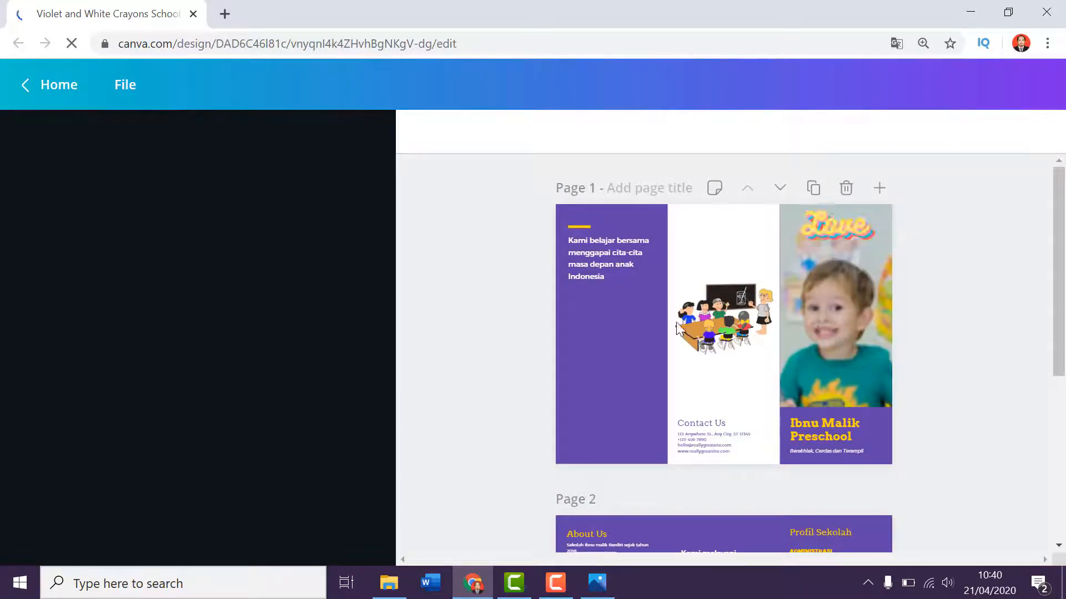
# Review both pages of the brochure design, selecting the boy's photo on the page 1 cover.
pyautogui.scroll(-5, 581, 318)
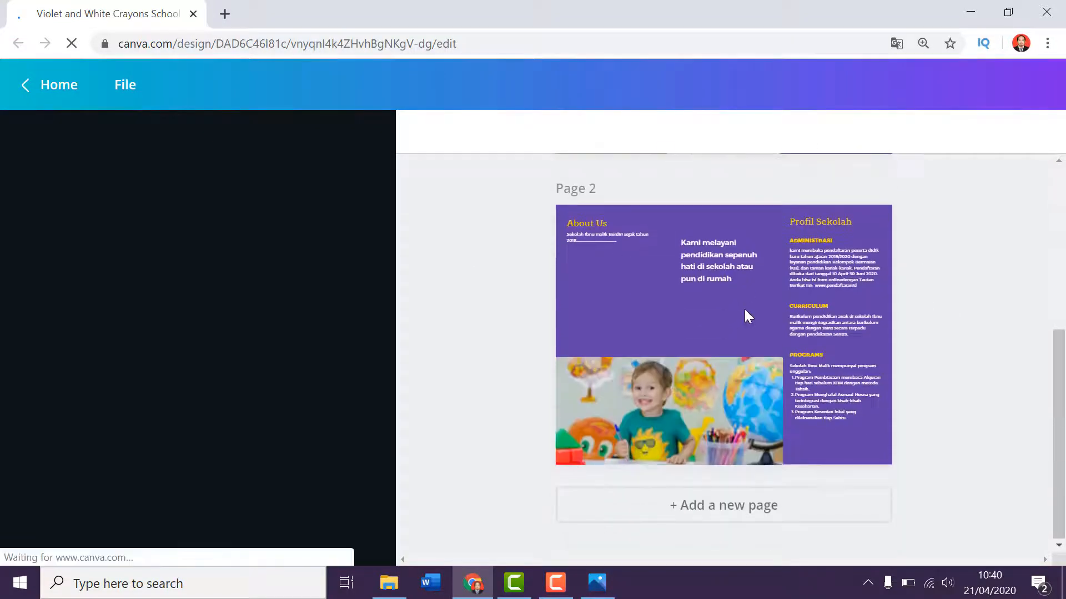
pyautogui.scroll(4, 904, 282)
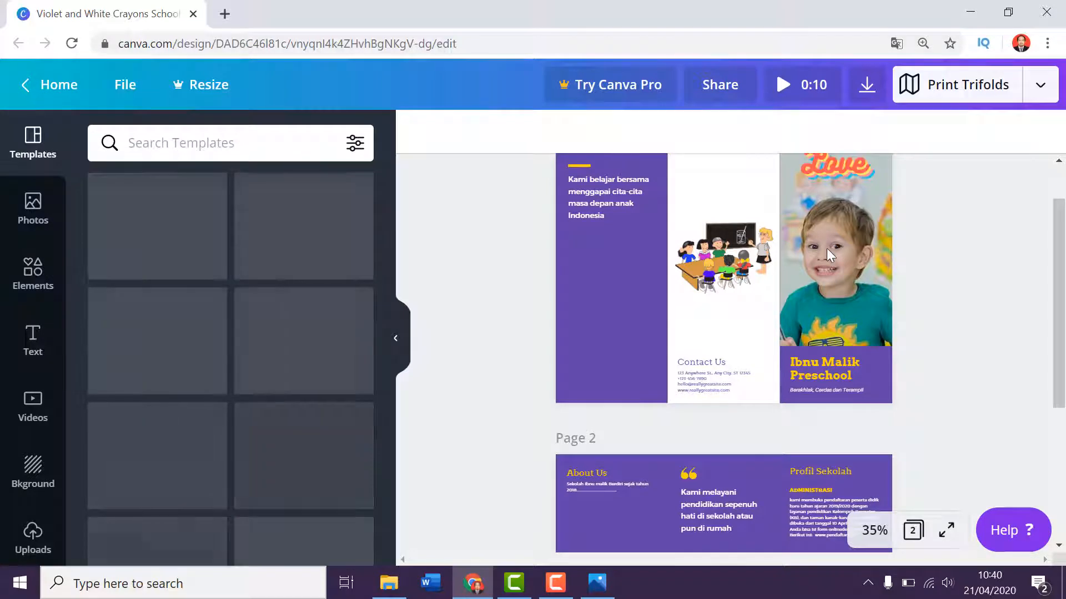
pyautogui.click(827, 248)
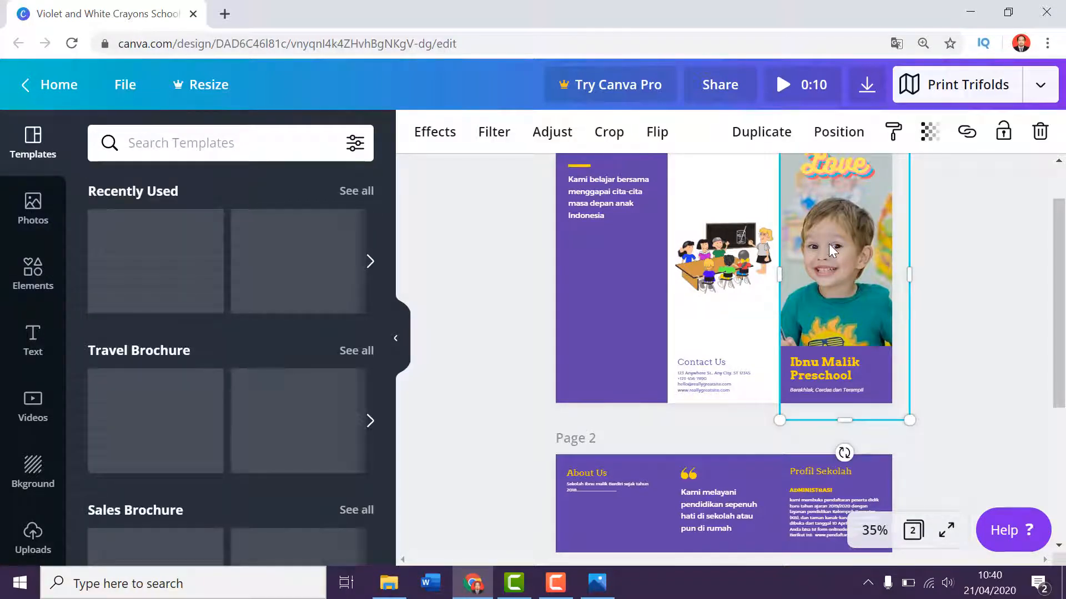
pyautogui.scroll(2, 828, 242)
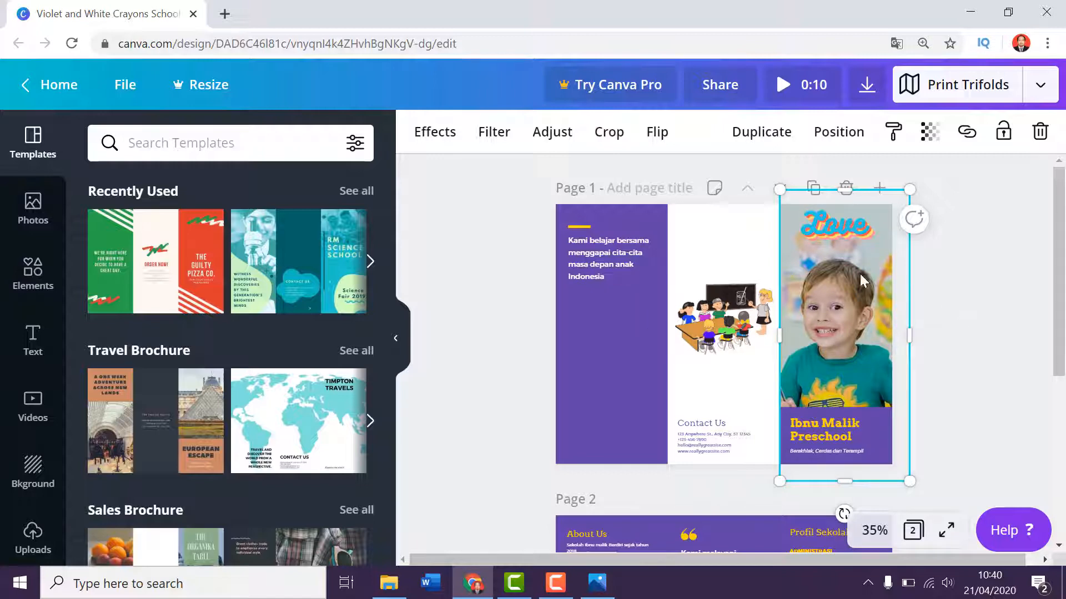
pyautogui.scroll(-5, 748, 328)
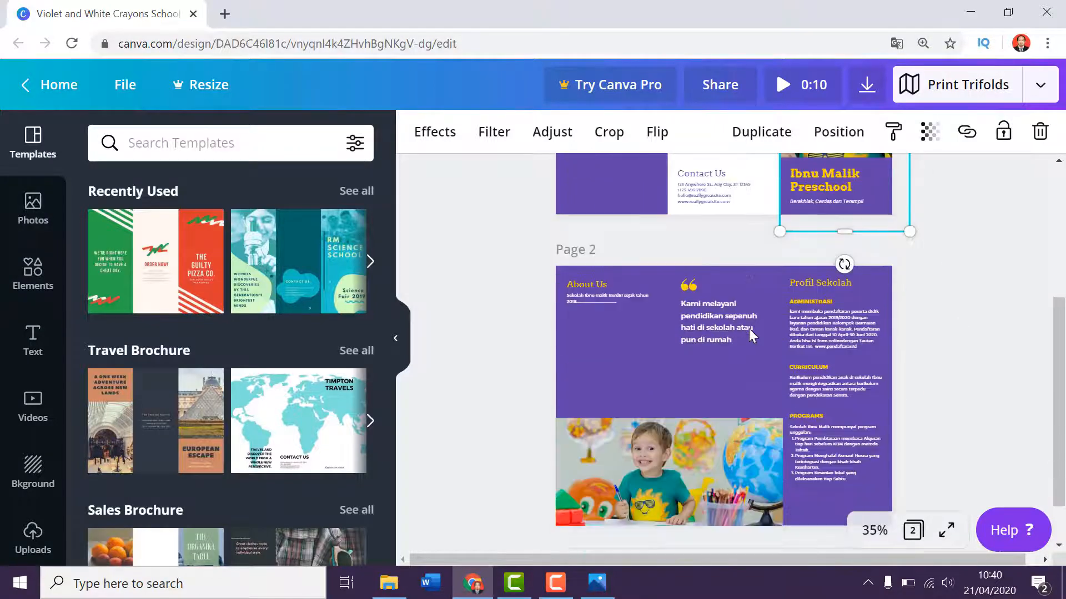
# Try deleting the boy's photo from the page 1 cover, and undo the deletion.
pyautogui.scroll(5, 755, 327)
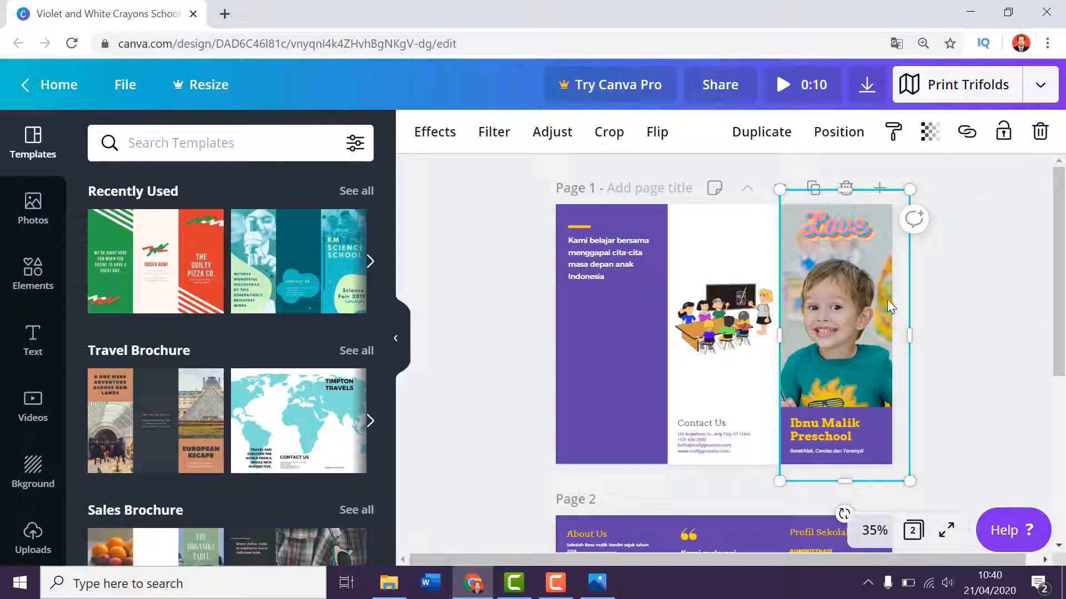
pyautogui.click(737, 376)
pyautogui.click(847, 352)
pyautogui.press('Delete')
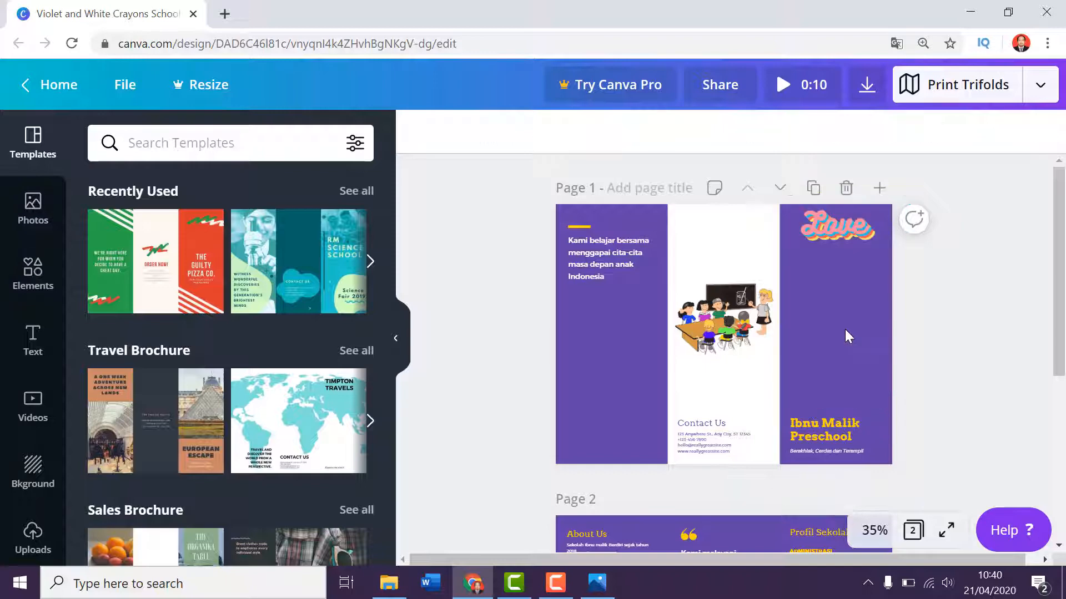
pyautogui.hotkey('ctrl', 'z')
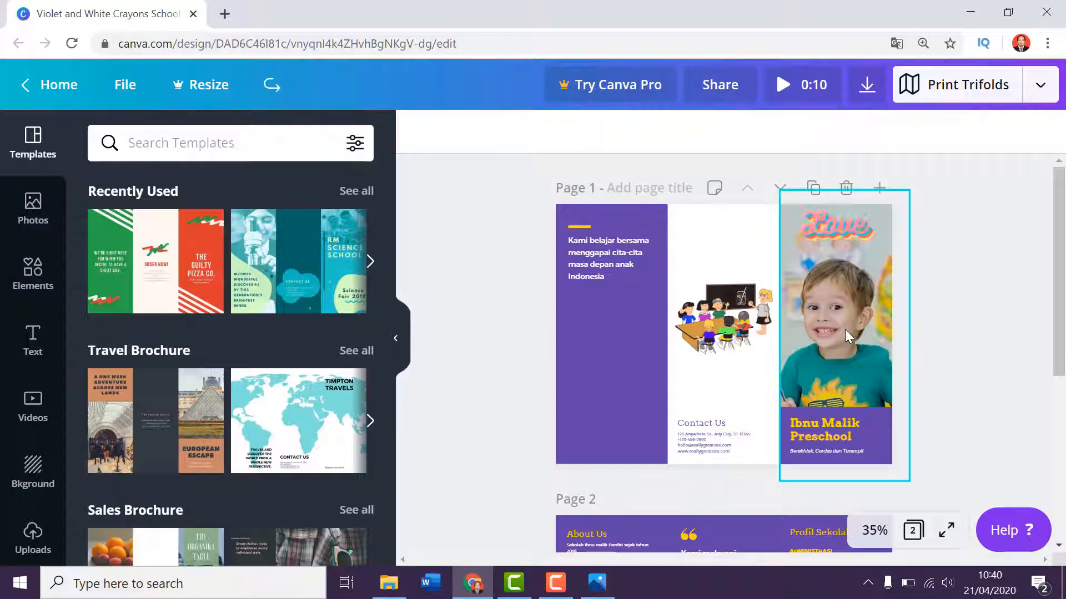
# Move the classroom illustration in page 1's middle panel down to just above the Contact Us text.
pyautogui.click(836, 439)
pyautogui.click(735, 333)
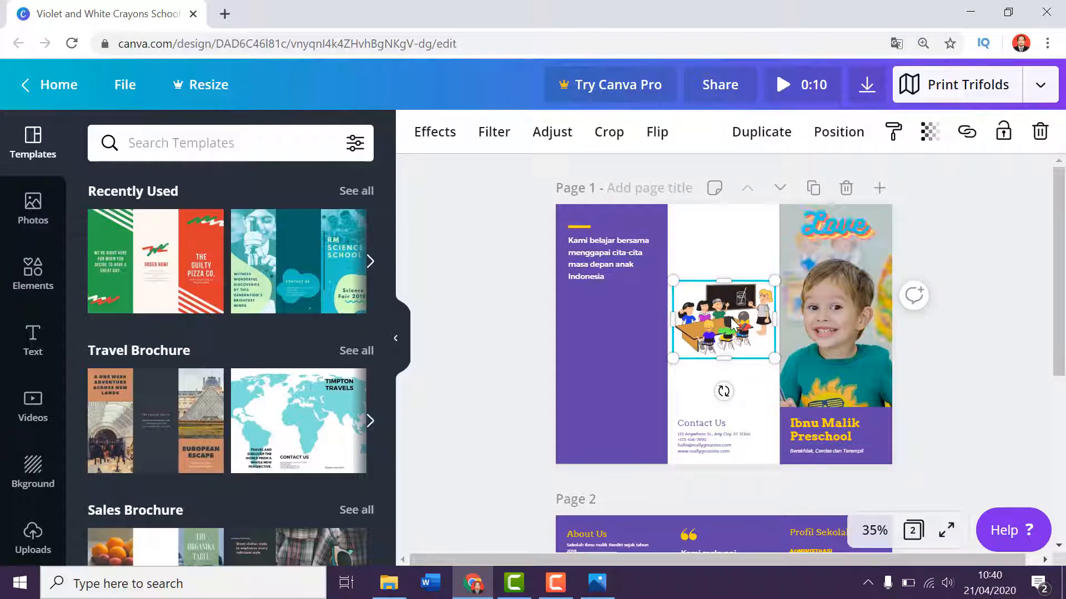
pyautogui.moveTo(732, 325); pyautogui.dragTo(714, 341)
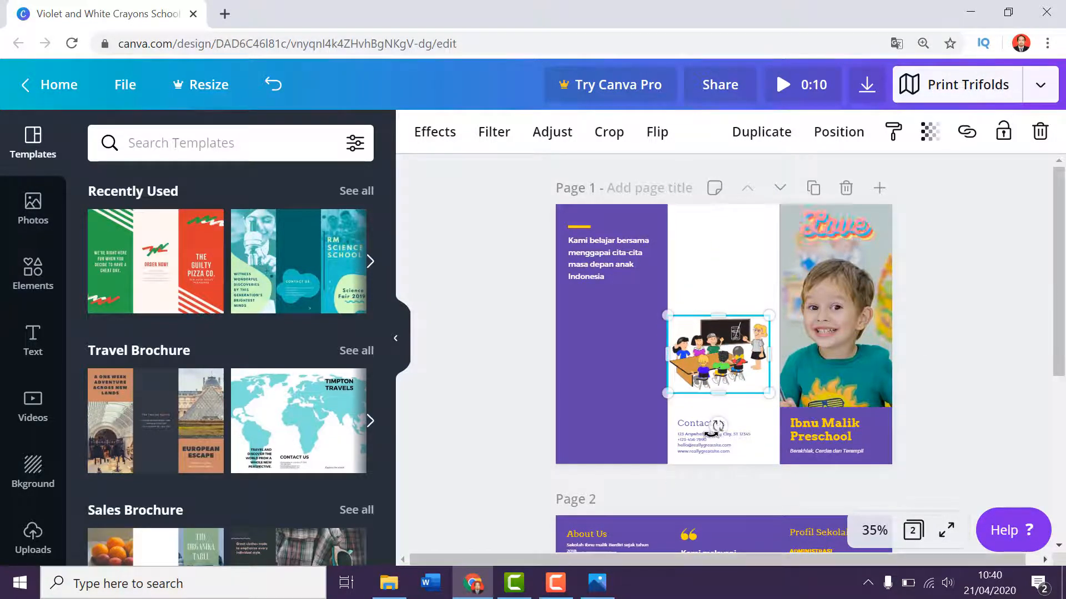
# Check the slogan text box in page 1's purple panel and look over the layout of page 2.
pyautogui.click(584, 257)
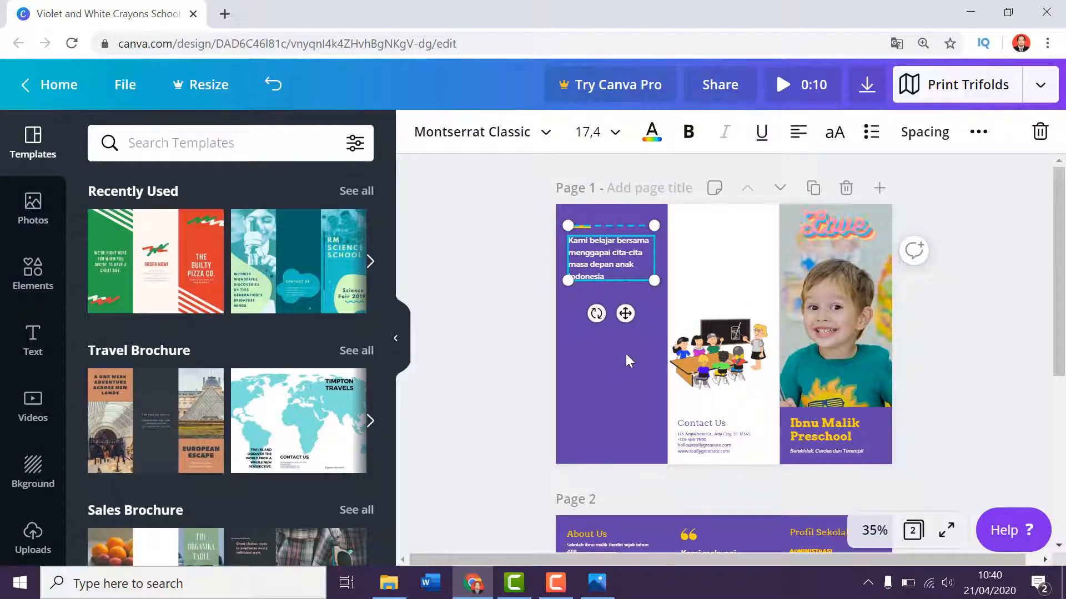
pyautogui.scroll(-1, 634, 355)
pyautogui.scroll(-5, 634, 355)
pyautogui.scroll(5, 734, 302)
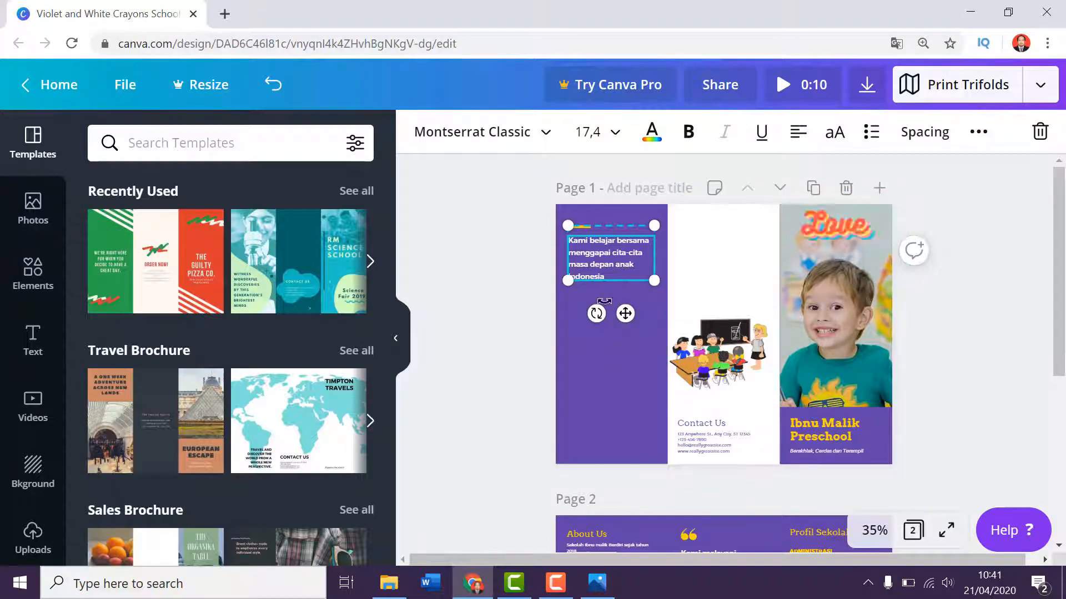
pyautogui.scroll(-1, 611, 337)
pyautogui.scroll(-4, 611, 337)
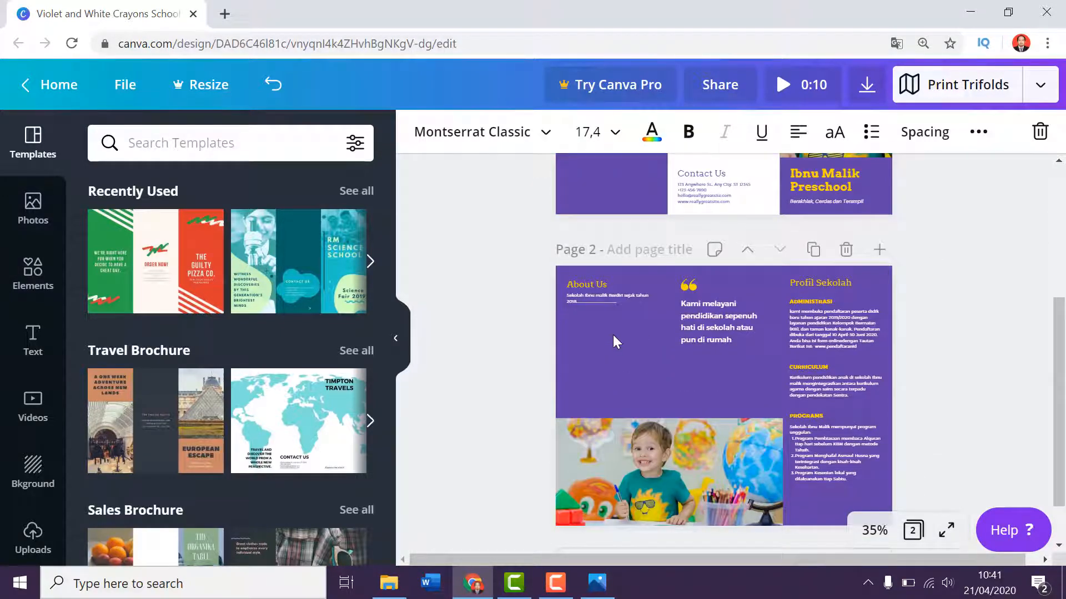
pyautogui.click(995, 292)
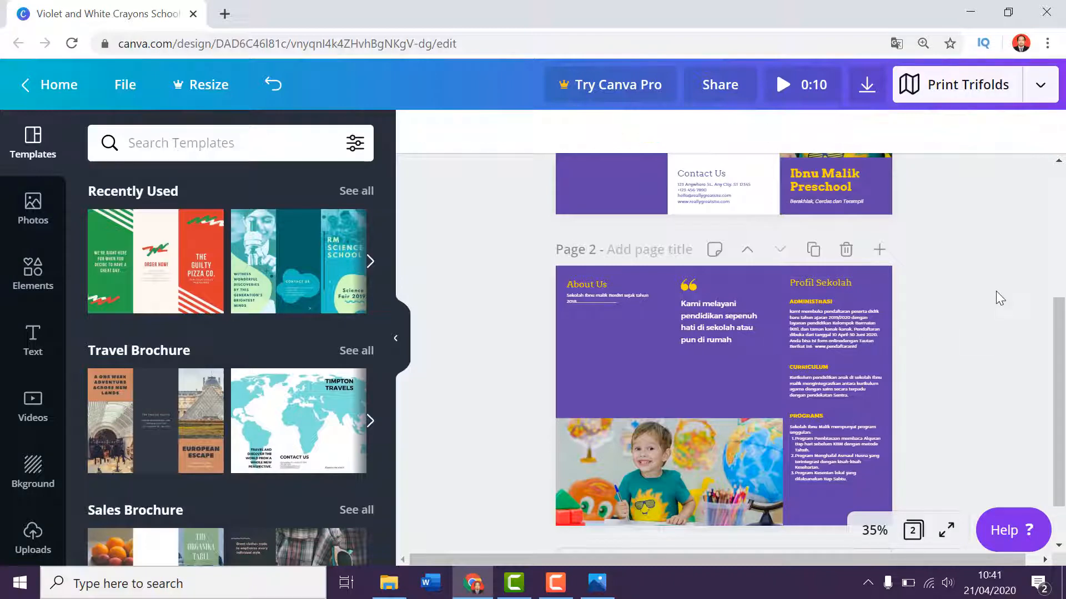
pyautogui.scroll(-1, 996, 291)
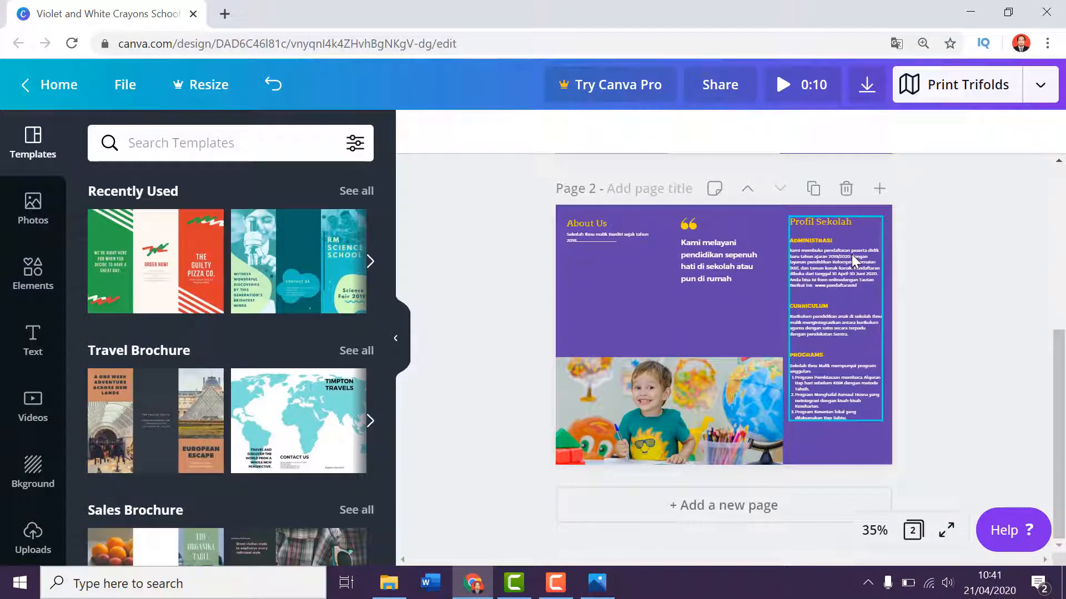
# Examine the Administrasi, Curriculum and Programs text boxes in the Profil Sekolah column on page 2.
pyautogui.click(829, 245)
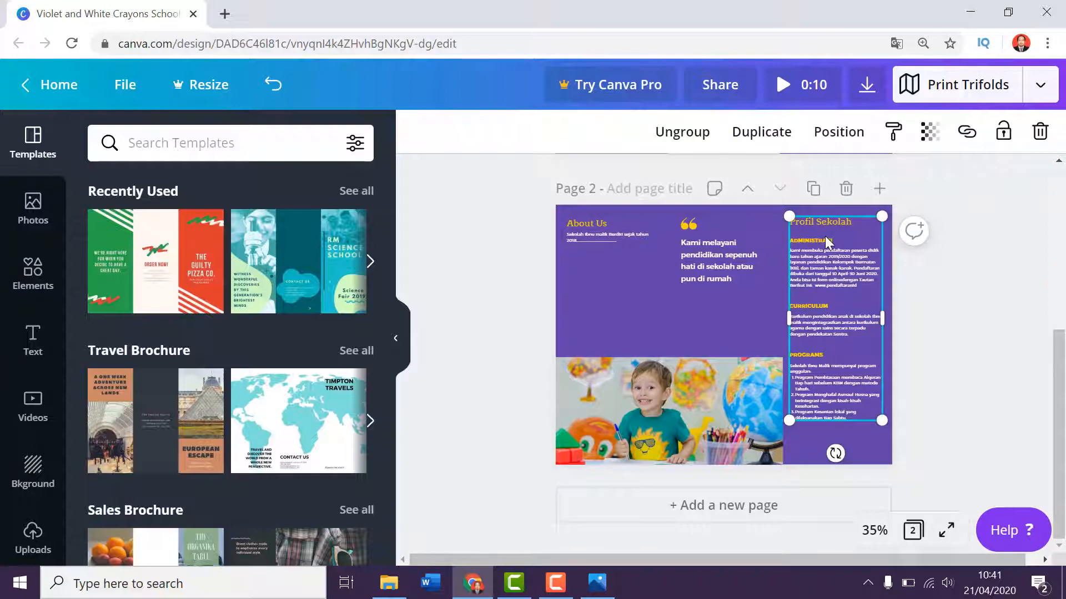
pyautogui.click(818, 261)
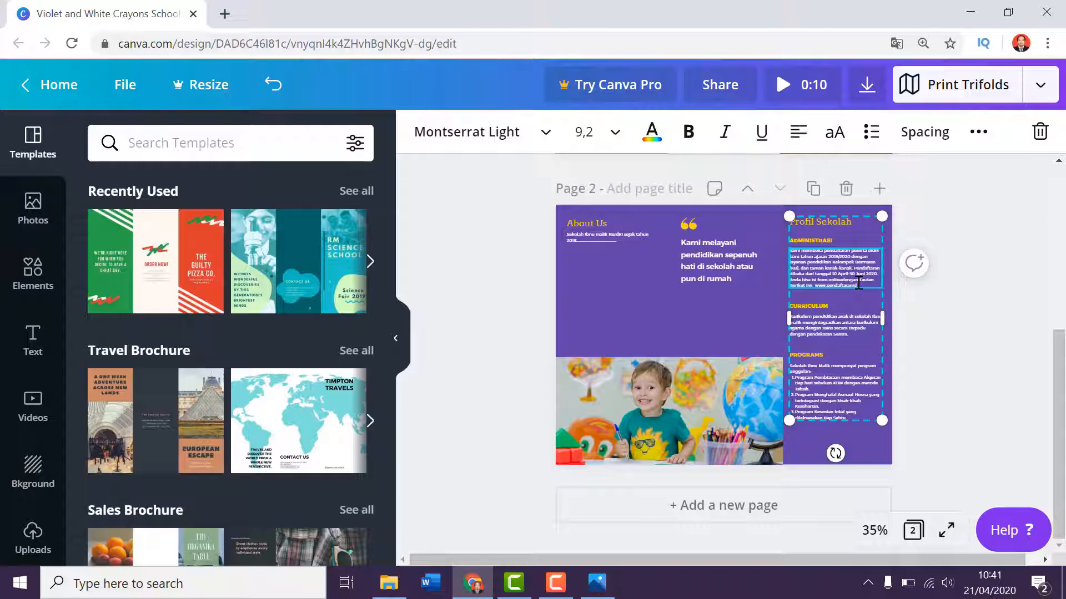
pyautogui.click(836, 320)
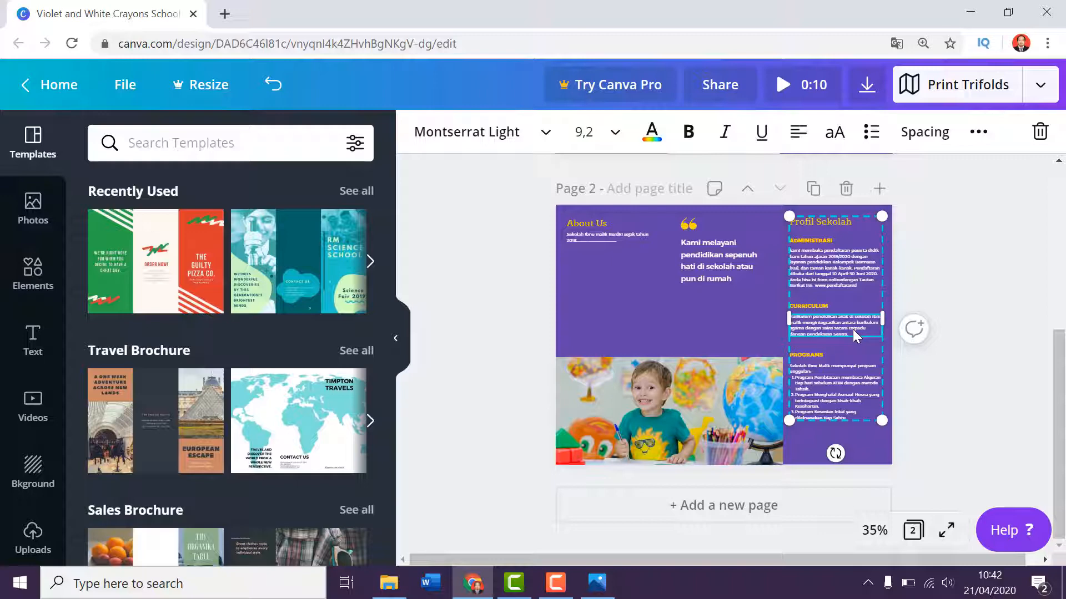
pyautogui.click(968, 405)
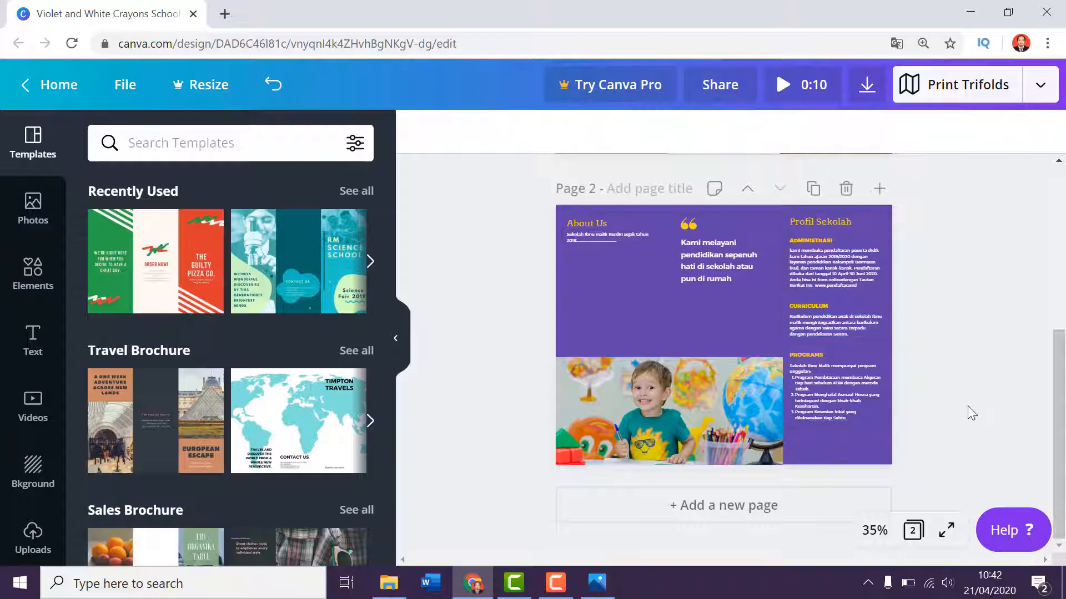
pyautogui.click(838, 397)
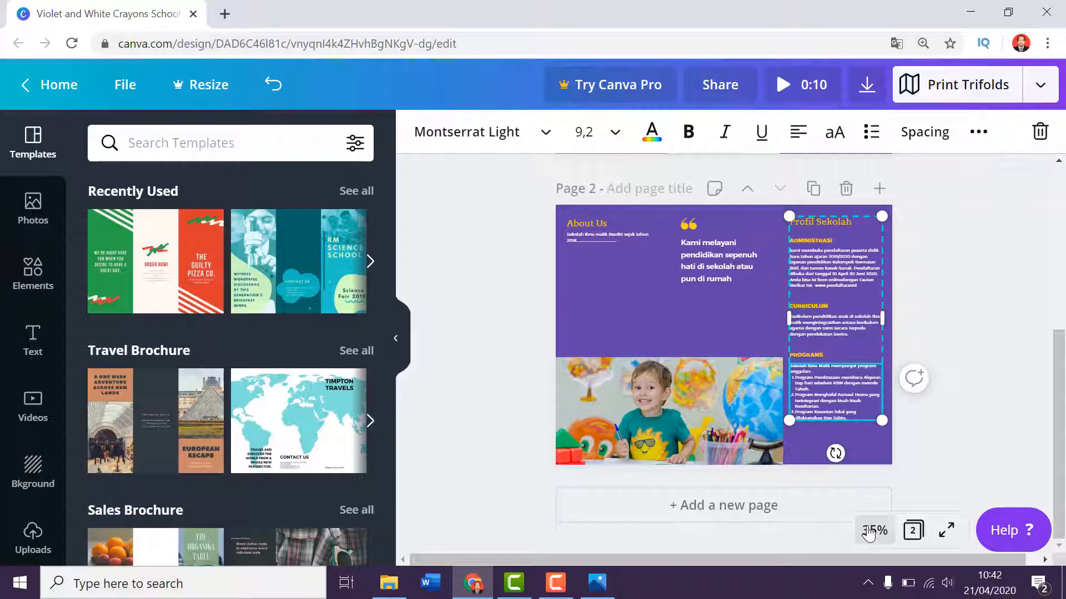
# Zoom the design to 75% and read the Programs list and the other Profil Sekolah sections.
pyautogui.click(874, 531)
pyautogui.click(858, 291)
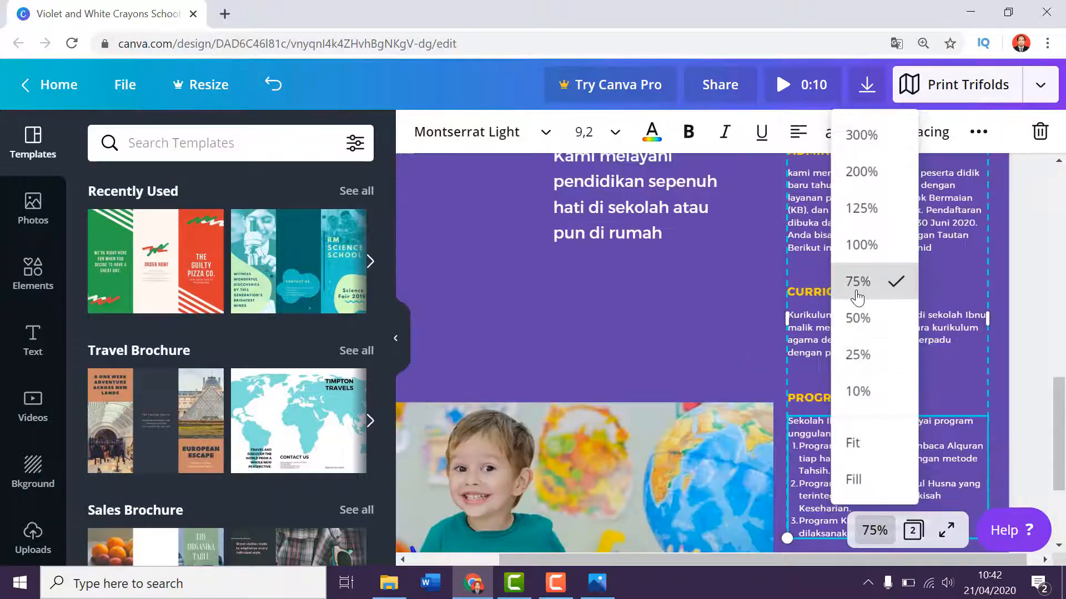
pyautogui.scroll(-3, 850, 385)
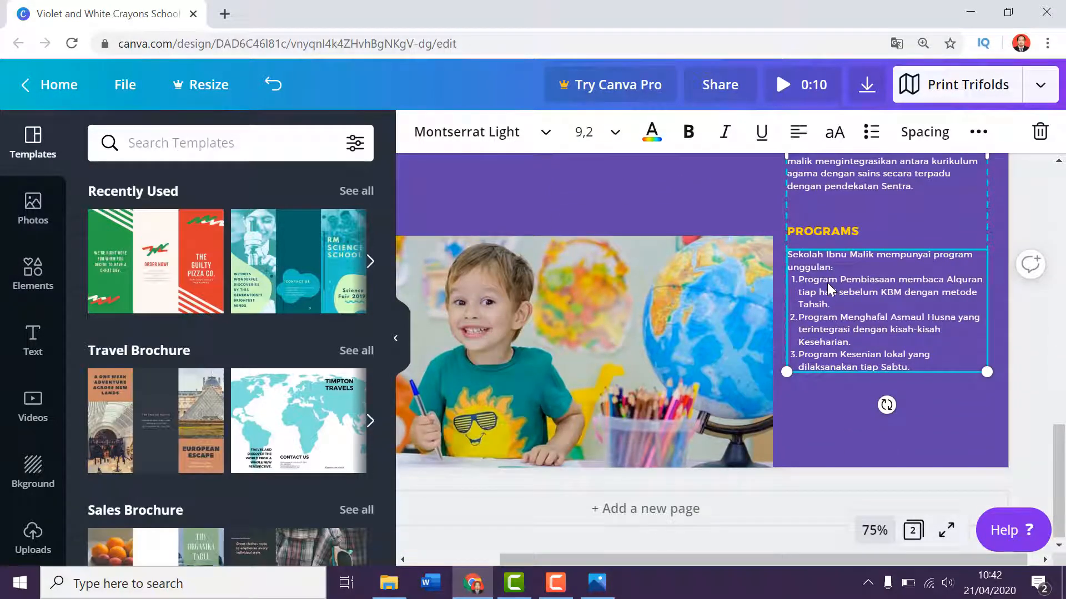
pyautogui.click(844, 307)
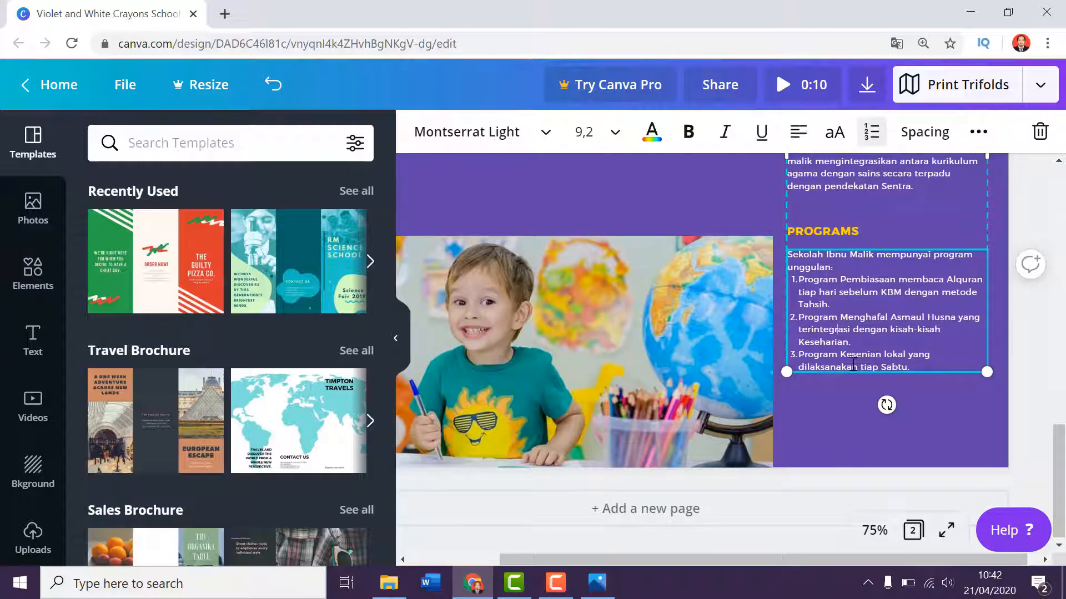
pyautogui.scroll(5, 853, 364)
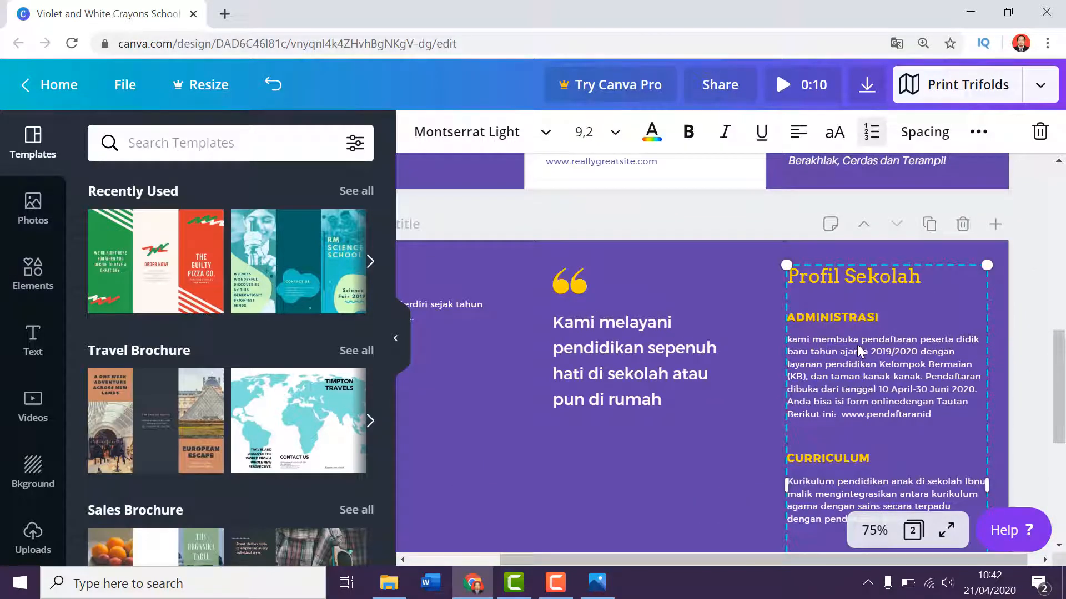
pyautogui.scroll(-1, 859, 350)
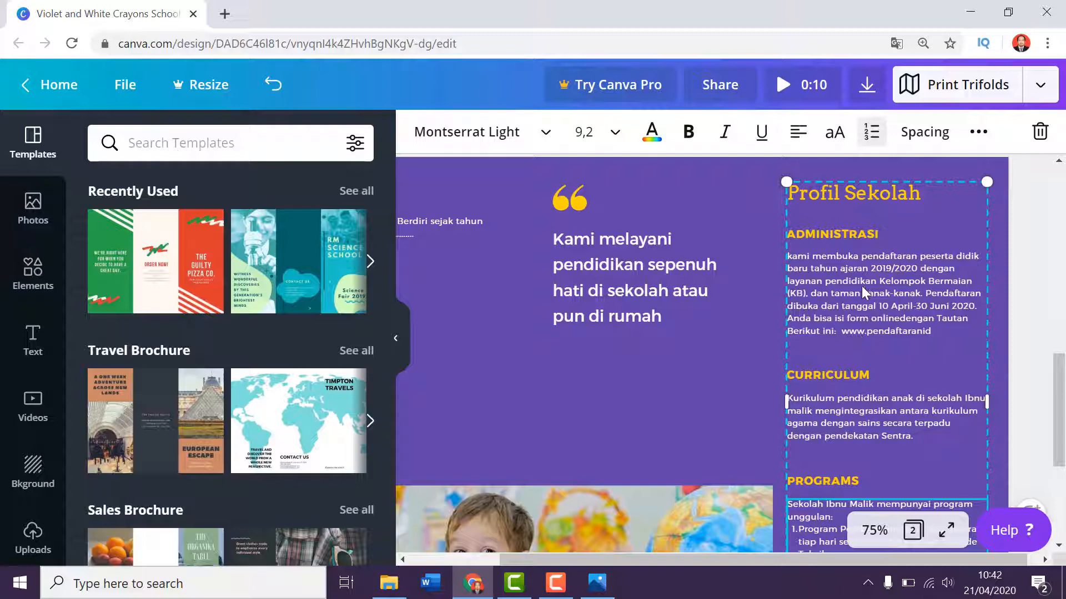
pyautogui.scroll(-3, 861, 283)
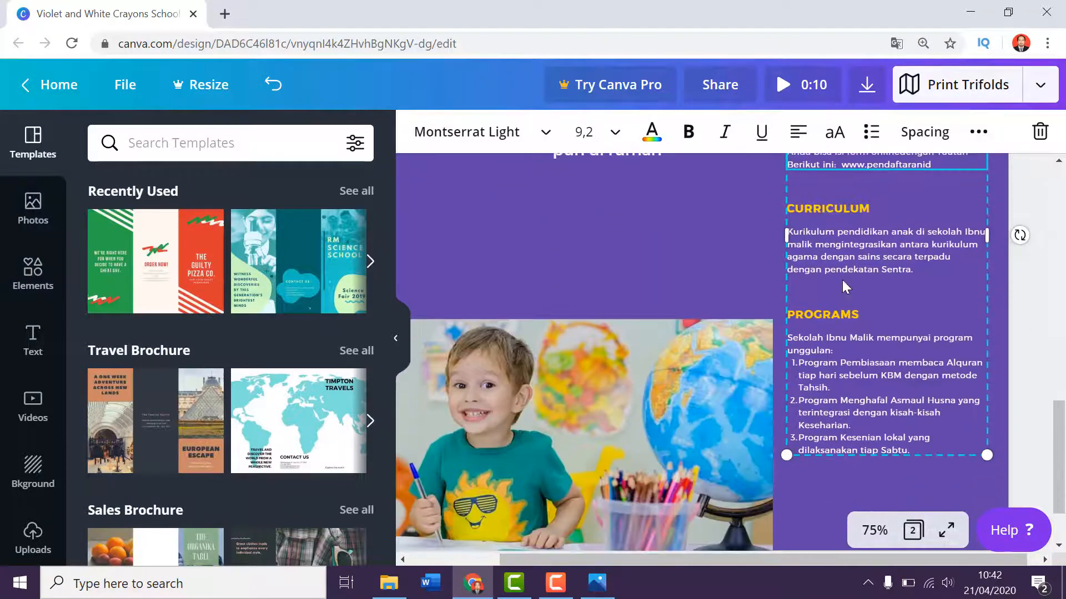
pyautogui.scroll(4, 857, 381)
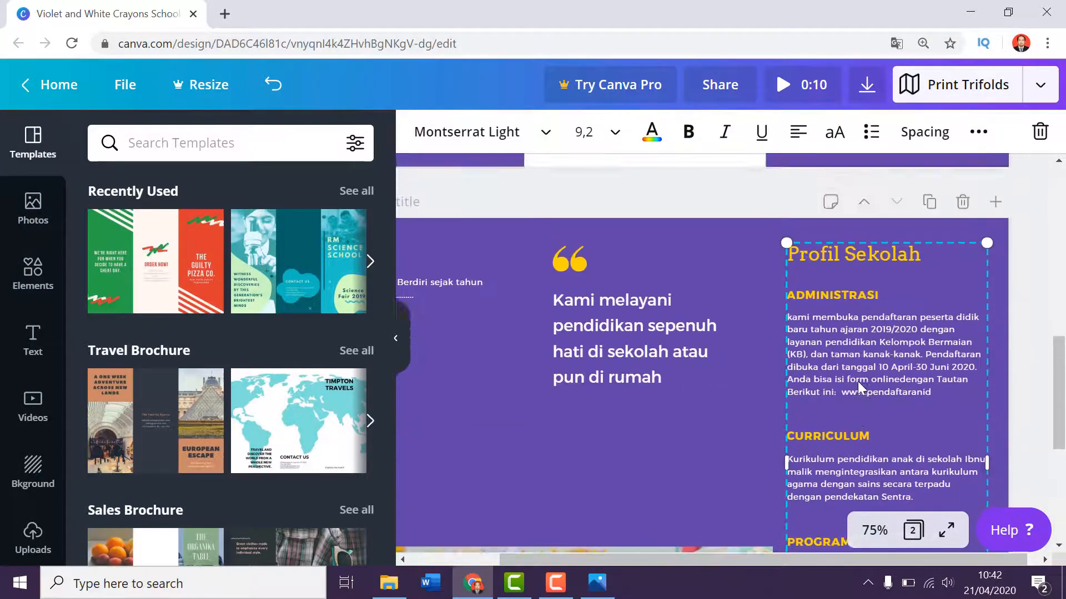
pyautogui.scroll(2, 858, 381)
pyautogui.scroll(-2, 665, 446)
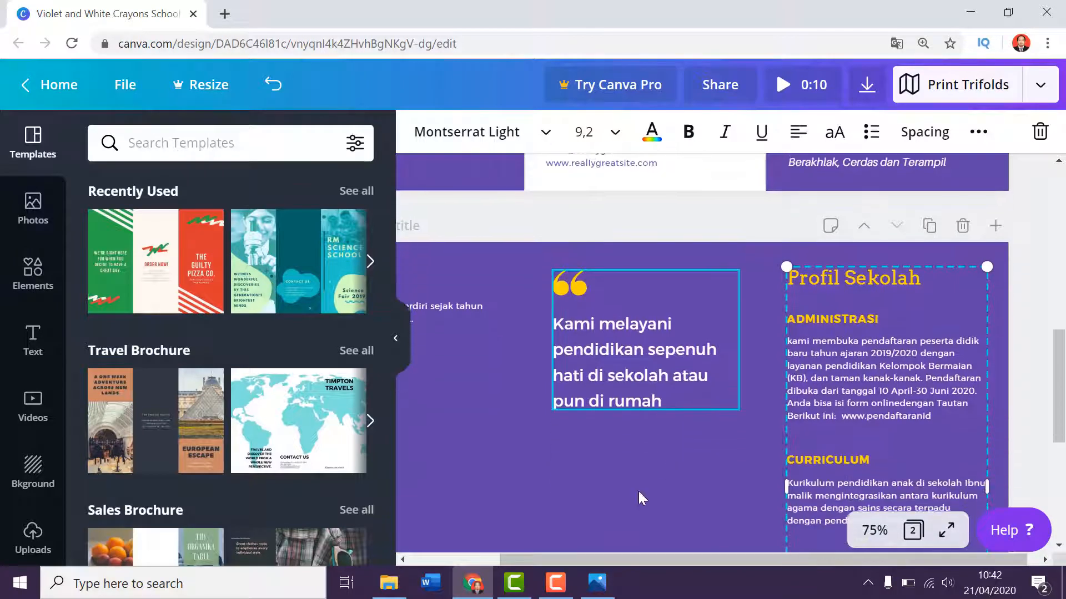
# Review the About Us text box, the quote and the photo area on page 2.
pyautogui.moveTo(625, 558); pyautogui.dragTo(514, 557)
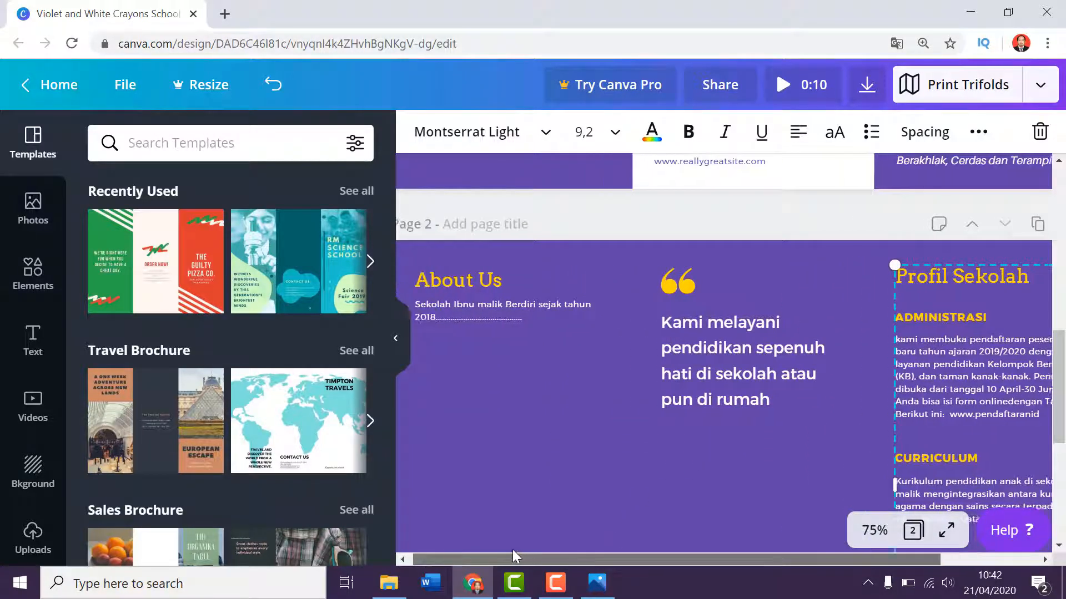
pyautogui.click(508, 303)
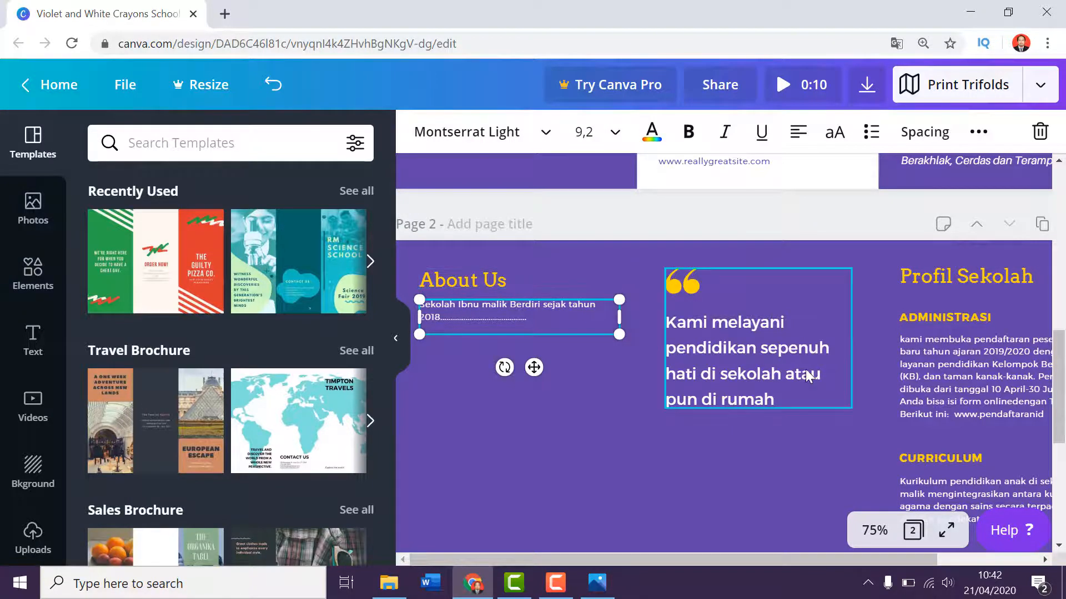
pyautogui.scroll(-5, 807, 373)
pyautogui.scroll(-2, 830, 317)
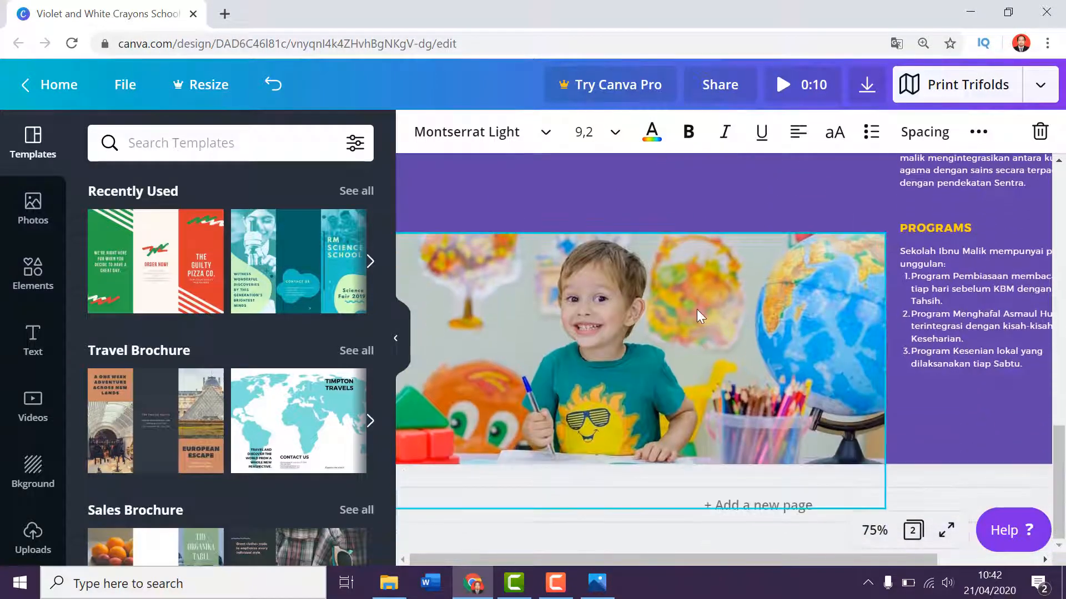
# Select the boy's photo on page 2 and show the uploaded images available for the design.
pyautogui.click(697, 308)
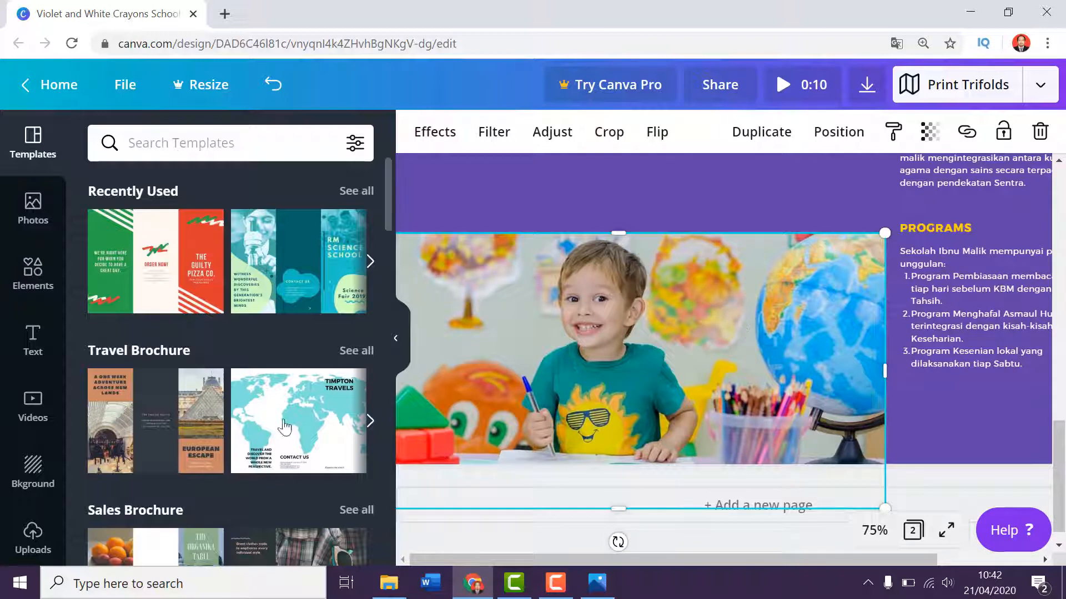
pyautogui.click(28, 552)
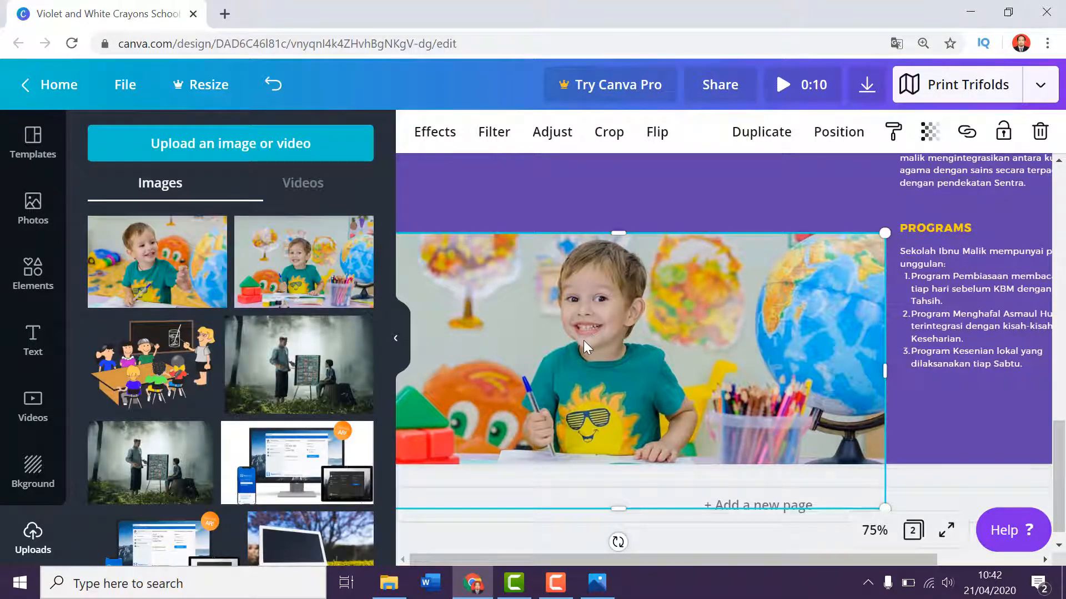
pyautogui.scroll(-1, 585, 344)
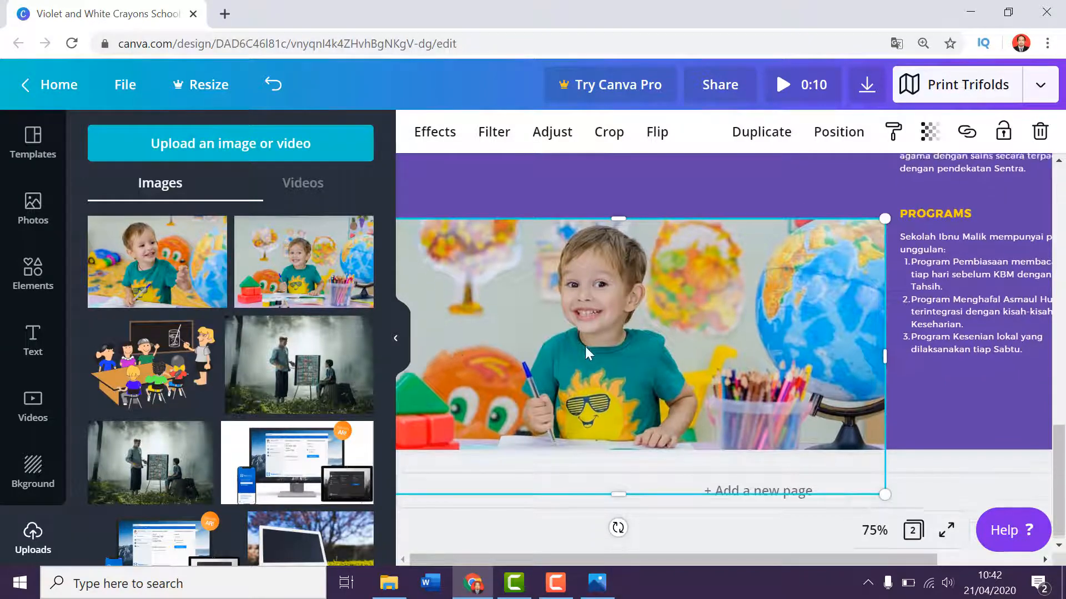
# Return to page 1, zoom the design out to 25% for an overview of both pages, and clear the selection.
pyautogui.scroll(5, 637, 335)
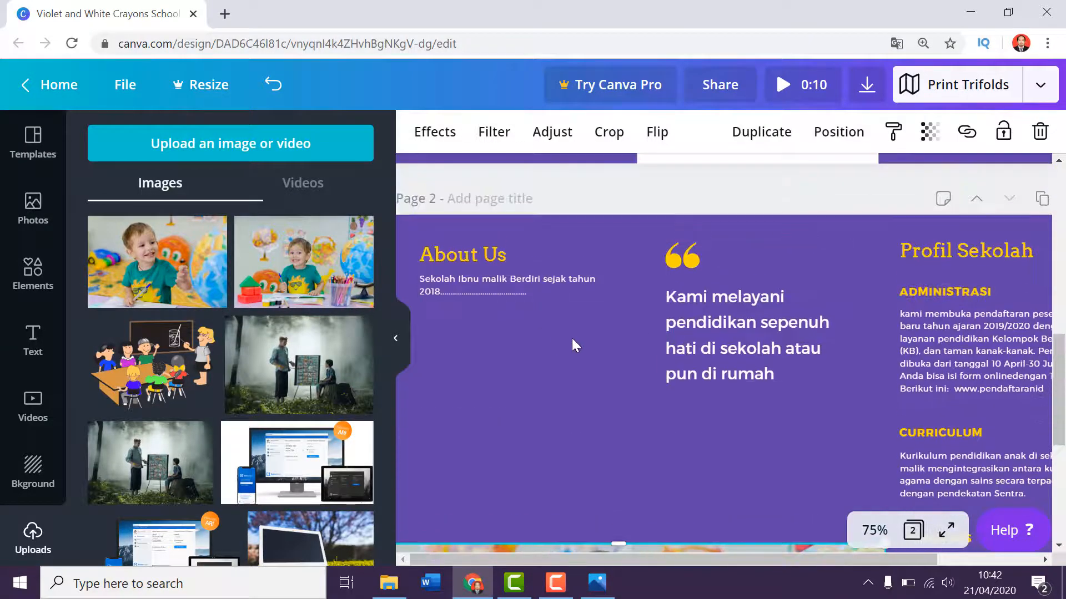
pyautogui.scroll(10, 569, 340)
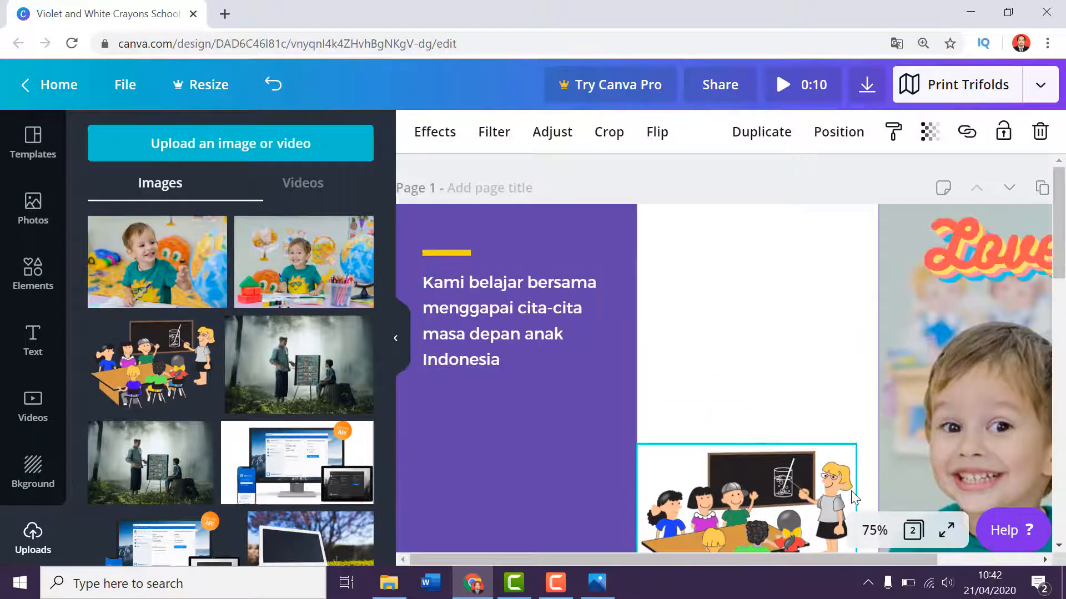
pyautogui.click(874, 530)
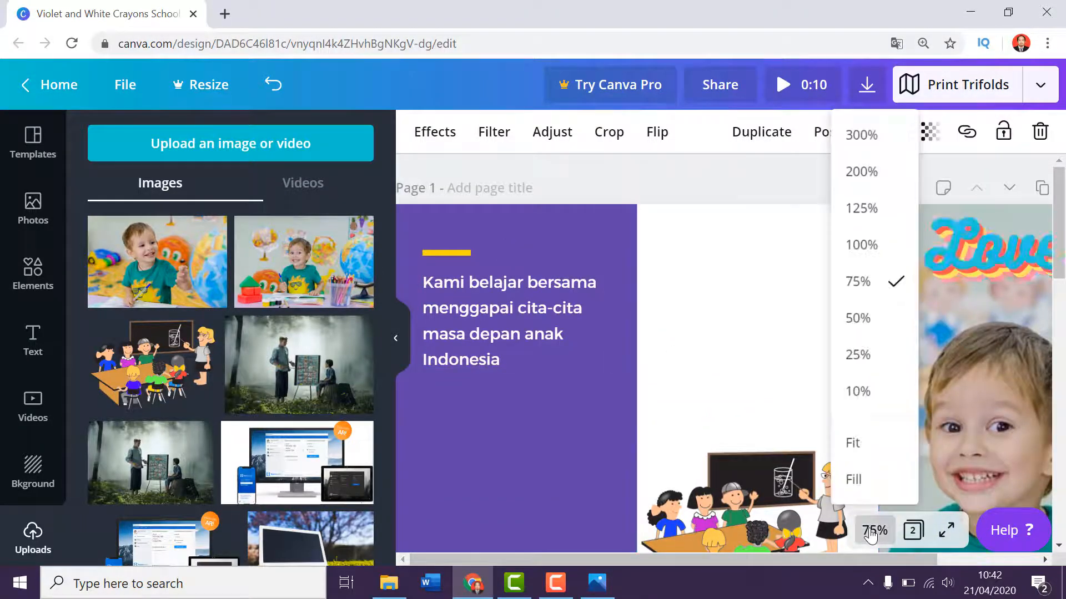
pyautogui.click(859, 355)
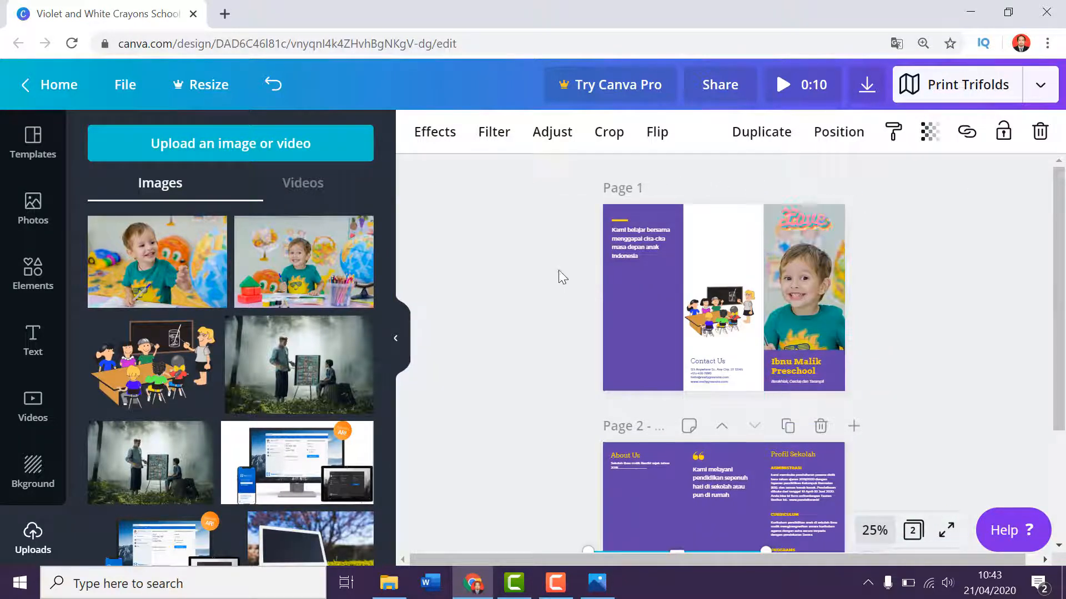
pyautogui.click(540, 274)
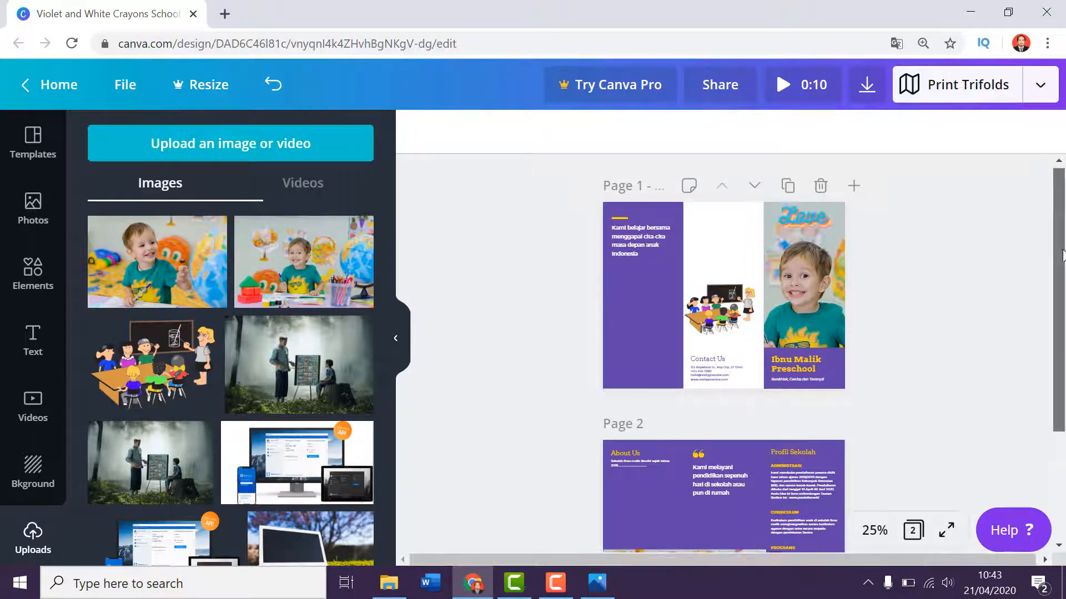
# Review the overall layout of both brochure pages, from the page 1 cover to the page 2 inside panels.
pyautogui.scroll(-3, 1062, 255)
pyautogui.scroll(3, 1061, 215)
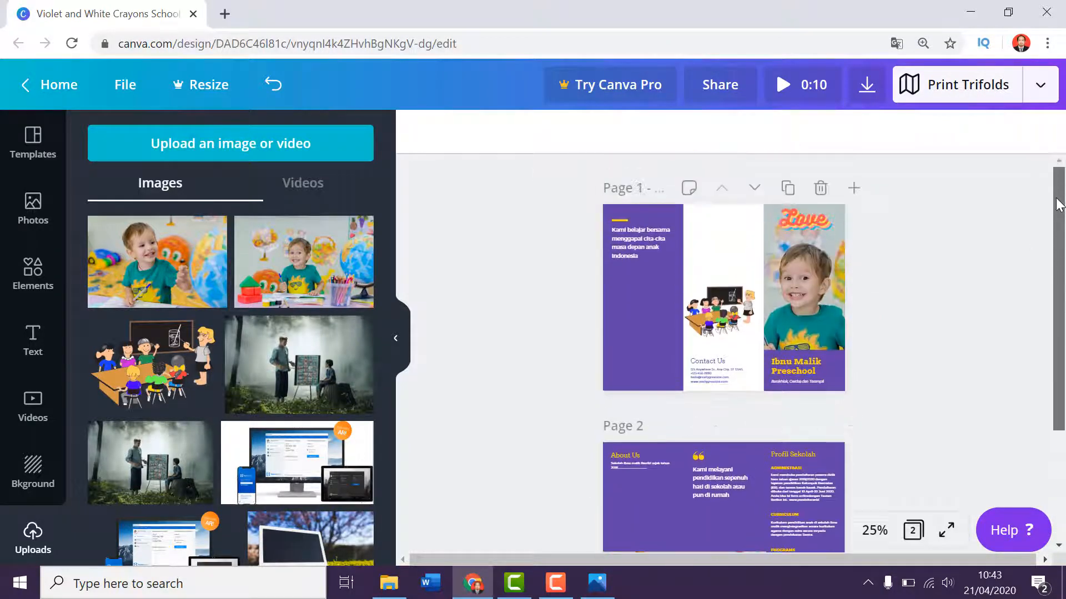
pyautogui.scroll(-2, 1057, 206)
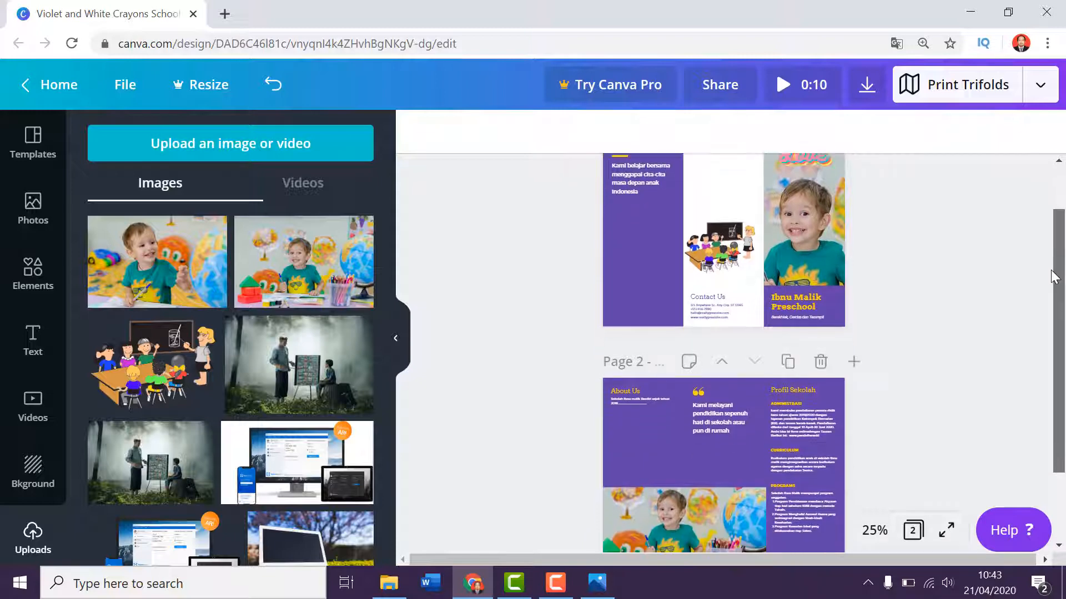
pyautogui.scroll(-2, 1055, 276)
pyautogui.scroll(2, 1060, 250)
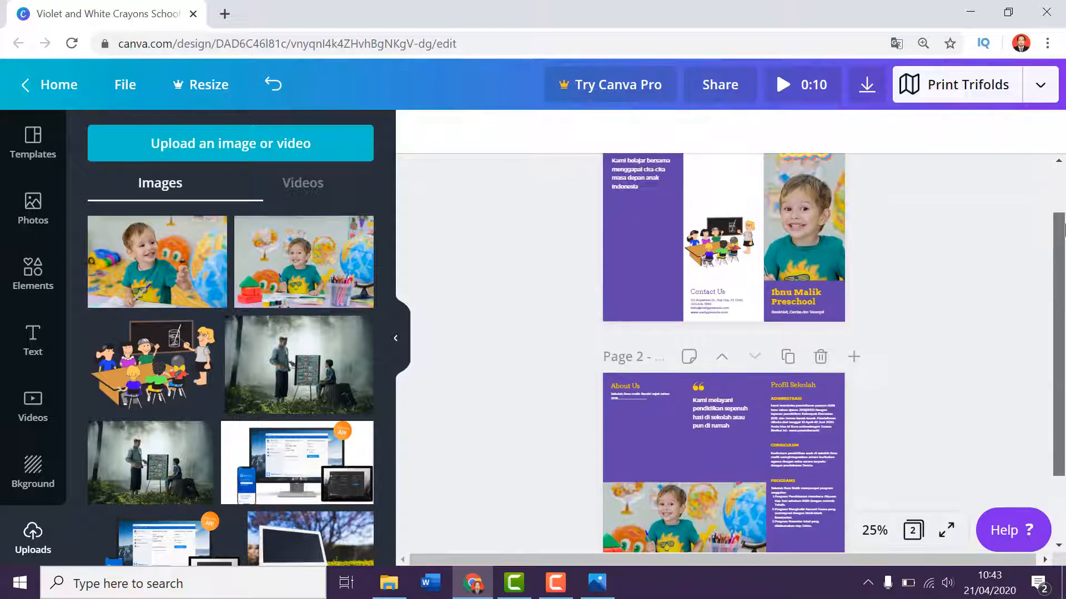
pyautogui.scroll(2, 1064, 230)
pyautogui.scroll(-3, 693, 330)
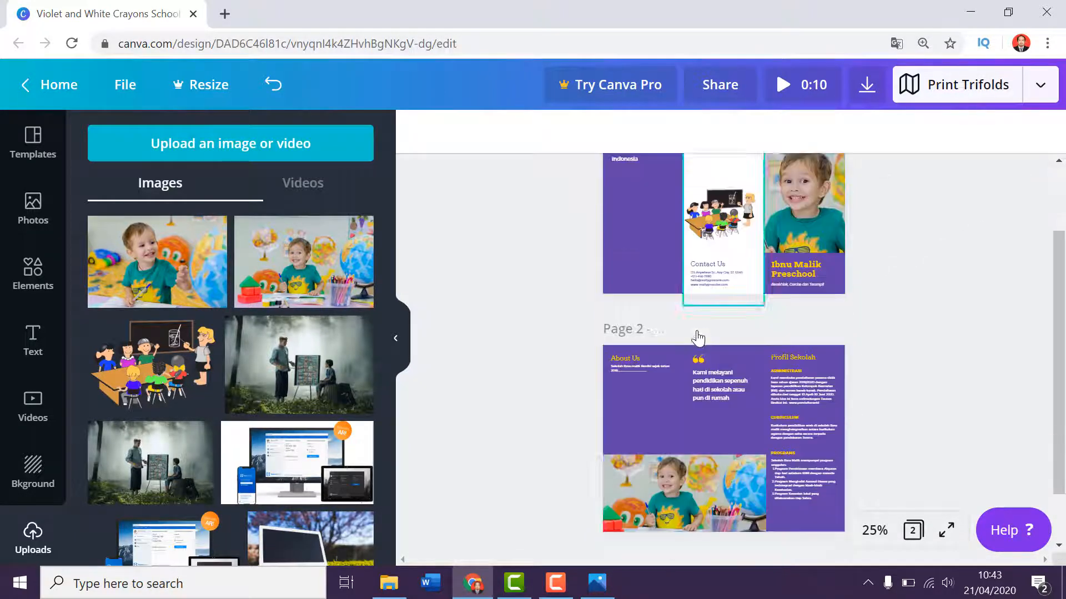
pyautogui.scroll(-2, 710, 328)
pyautogui.scroll(5, 744, 267)
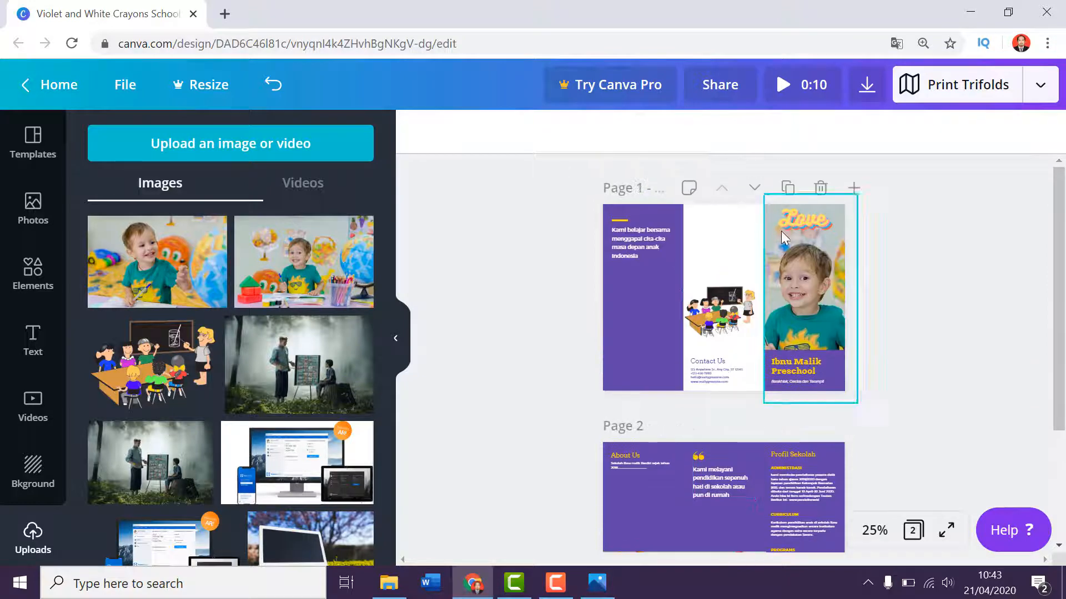
# Delete the Love sticker above the boy's photo on the page 1 cover and clear the selection.
pyautogui.click(797, 223)
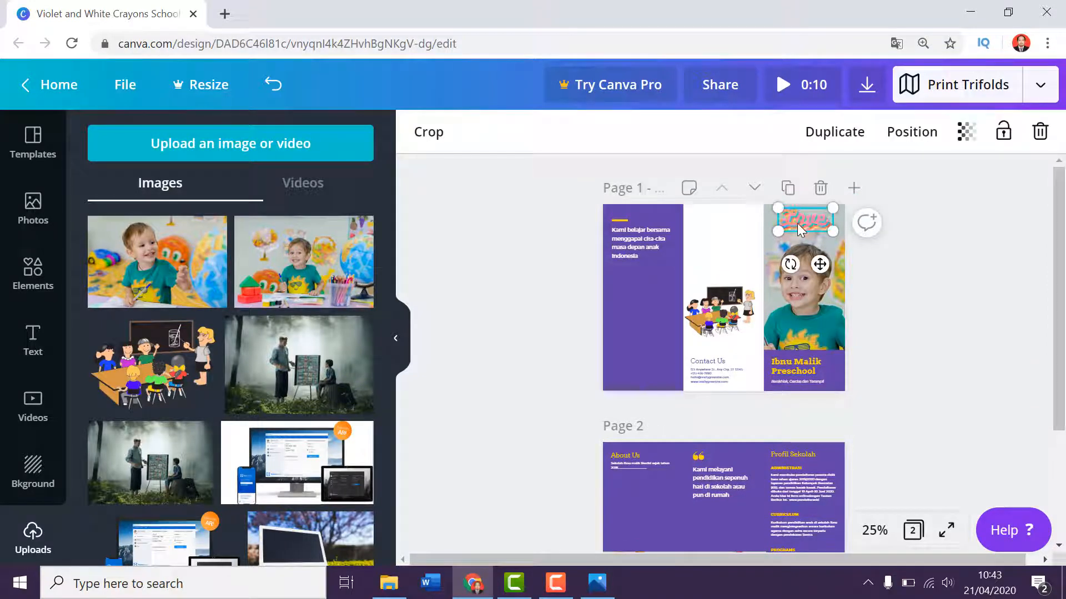
pyautogui.press('Delete')
pyautogui.click(709, 257)
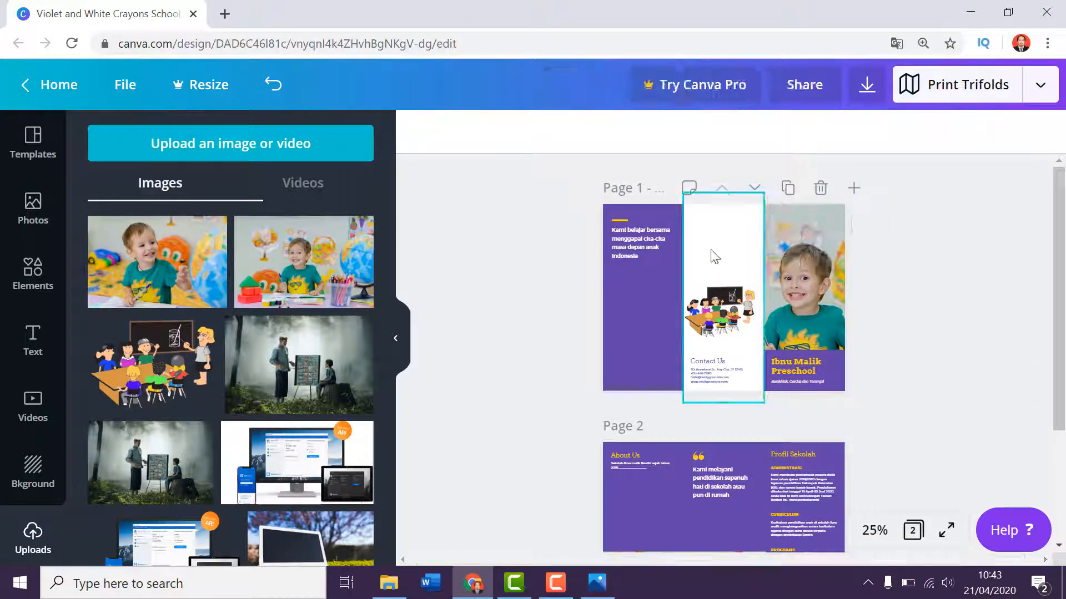
pyautogui.click(992, 278)
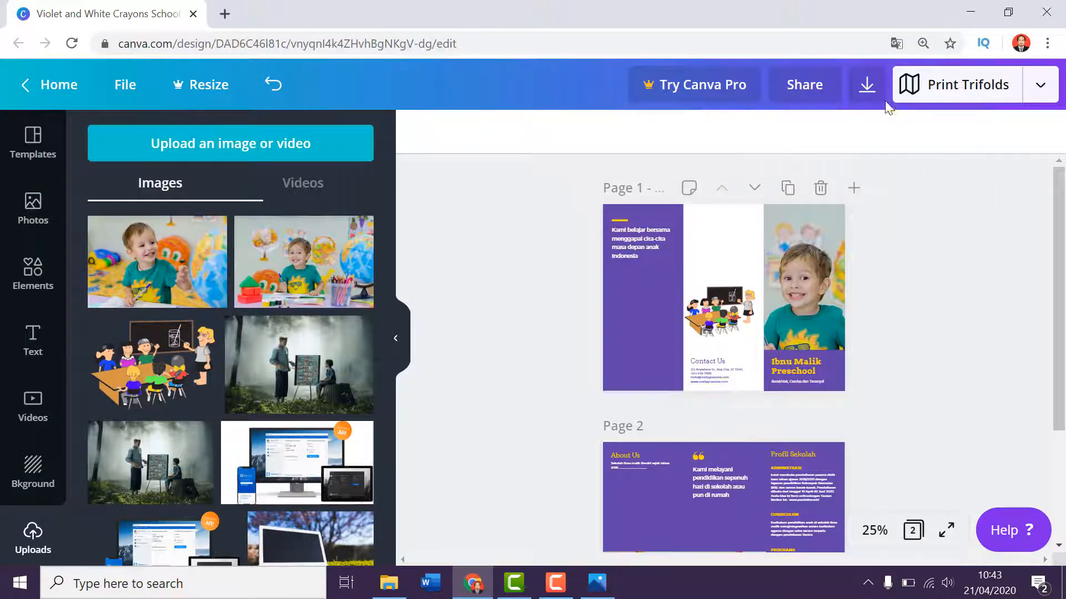
# Bring up the brochure's download options and choose JPG as the file type.
pyautogui.click(875, 89)
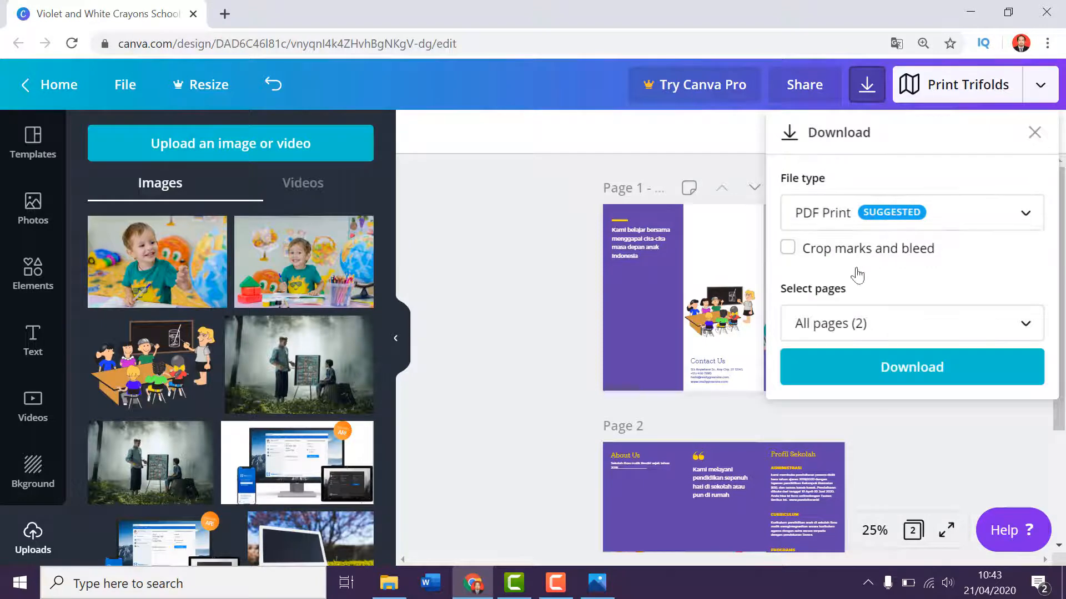
pyautogui.click(987, 214)
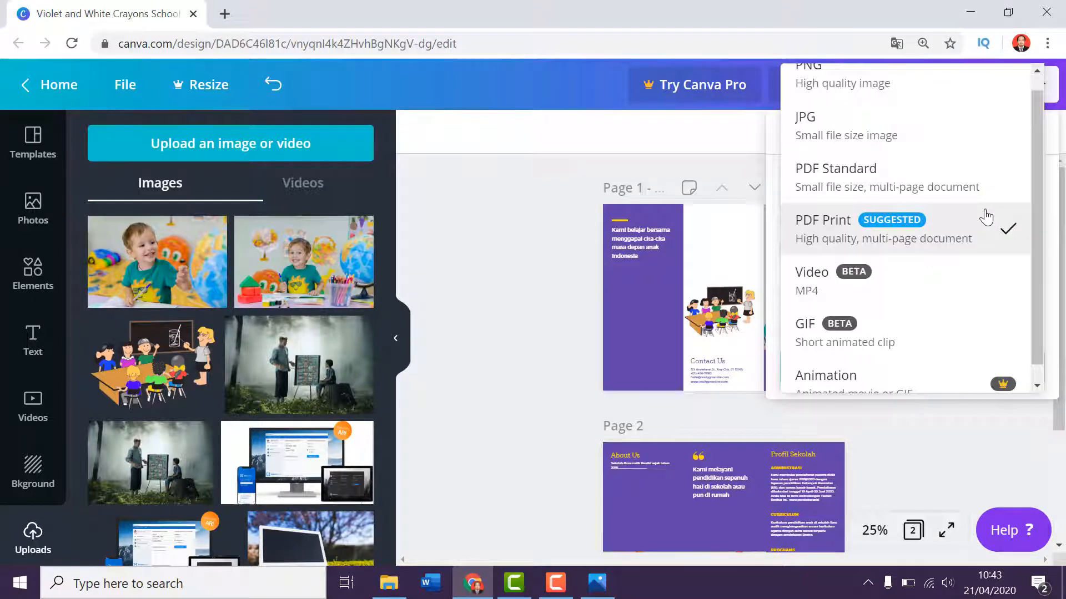
pyautogui.click(823, 129)
pyautogui.click(869, 458)
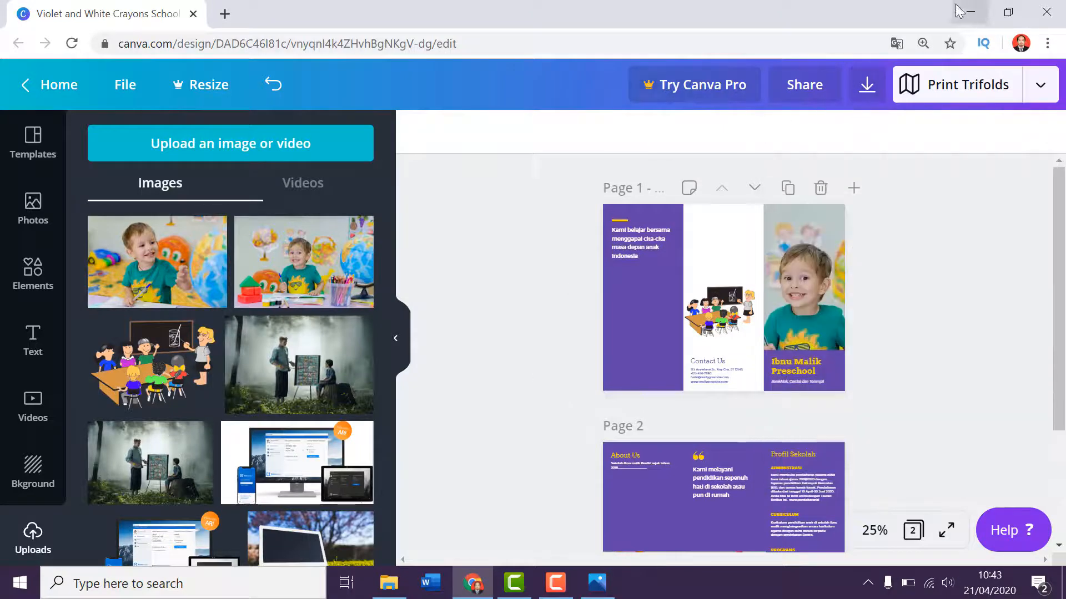
# Switch to the Photos app and view the brochure image 1.jpg, browsing the neighbouring images and returning to it.
pyautogui.click(968, 21)
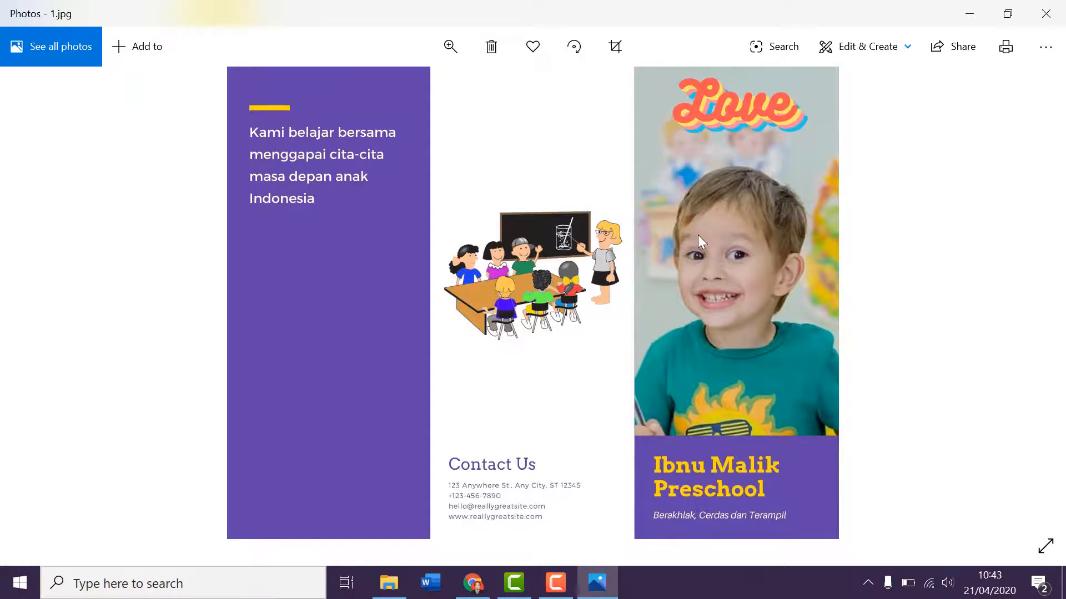
pyautogui.press('Right')
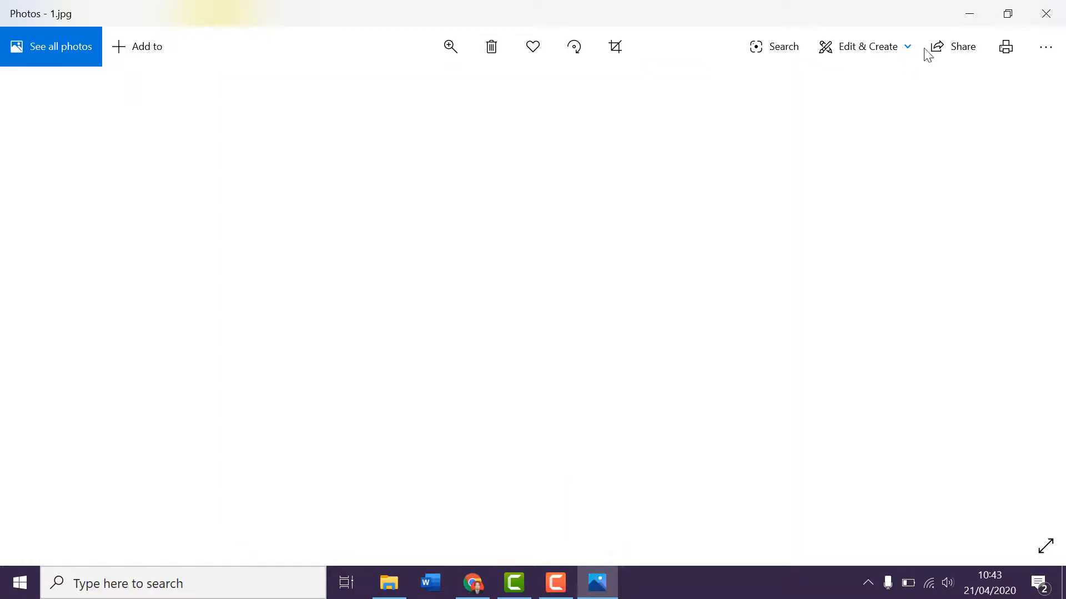
pyautogui.press('Left')
pyautogui.press('Left')
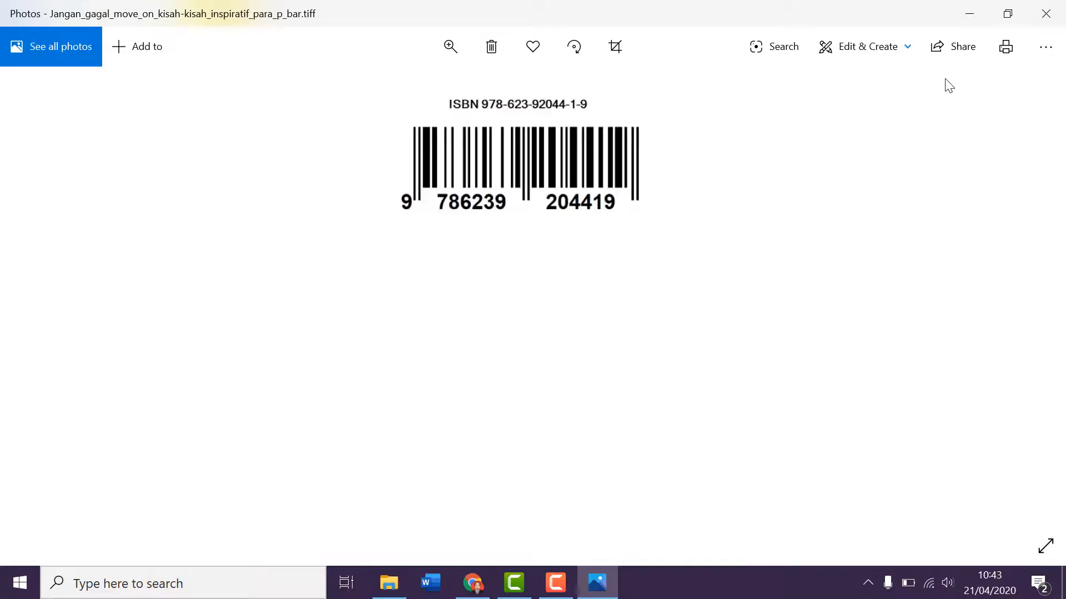
pyautogui.press('Right')
pyautogui.press('Right')
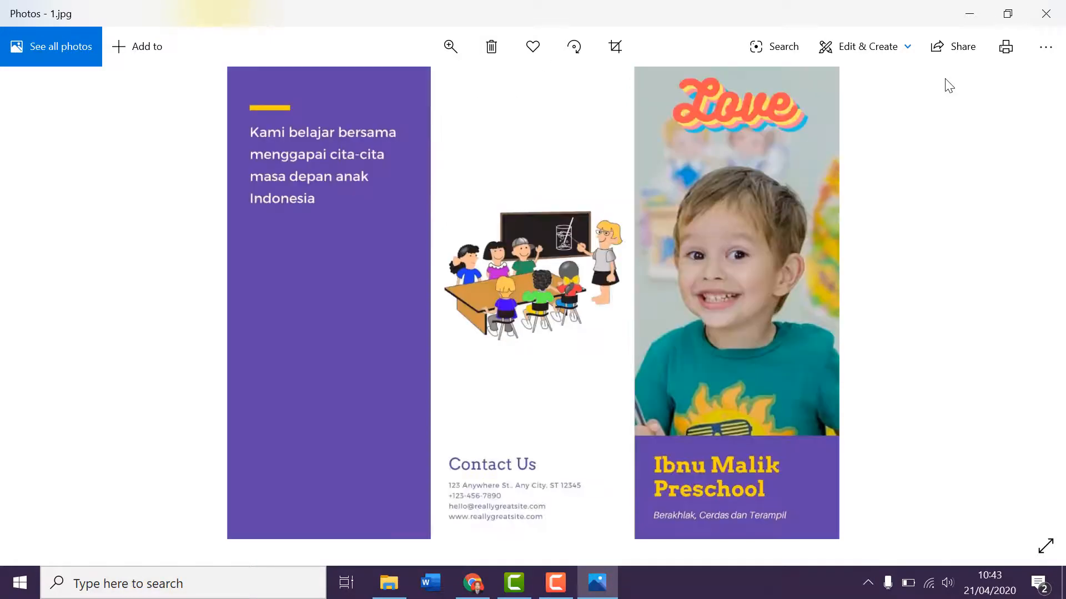